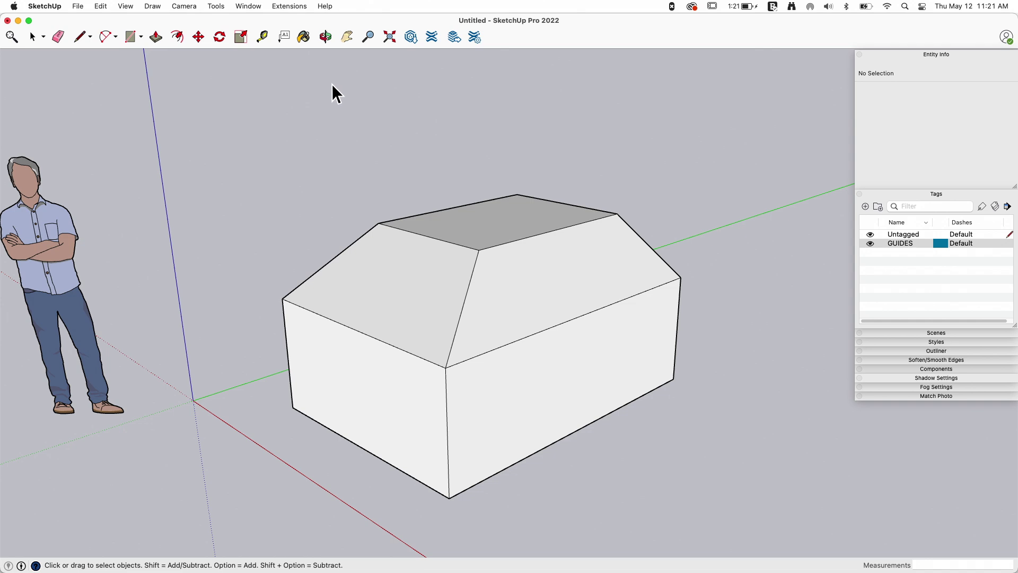
Step: Switch to the Tape Measure tool with Create Guides mode turned on
{"action": "left_click", "coordinate": [262, 36]}
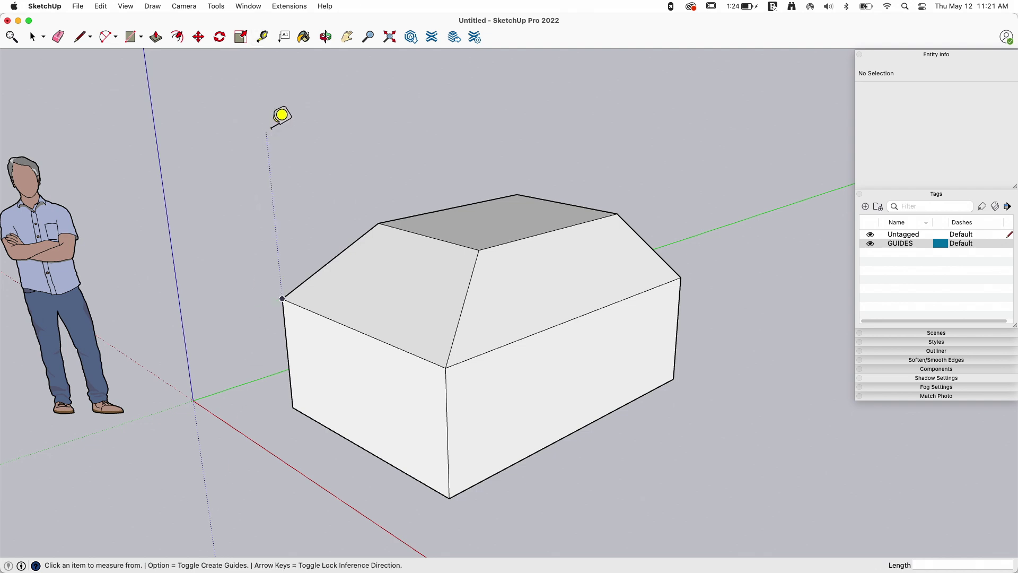
{"action": "key", "text": "alt"}
{"action": "key", "text": "alt"}
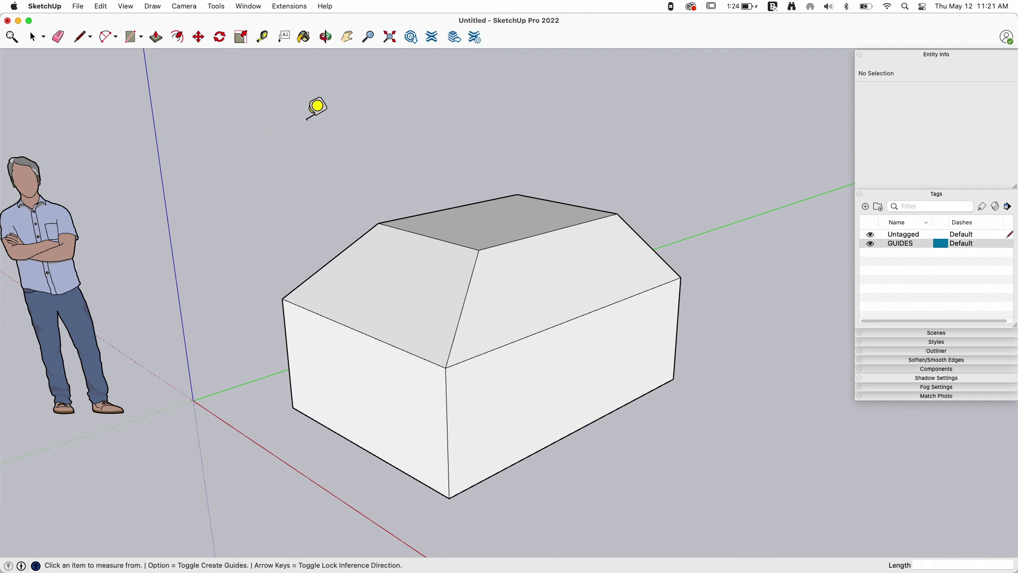
{"action": "key", "text": "alt"}
{"action": "key", "text": "alt"}
{"action": "key", "text": "alt"}
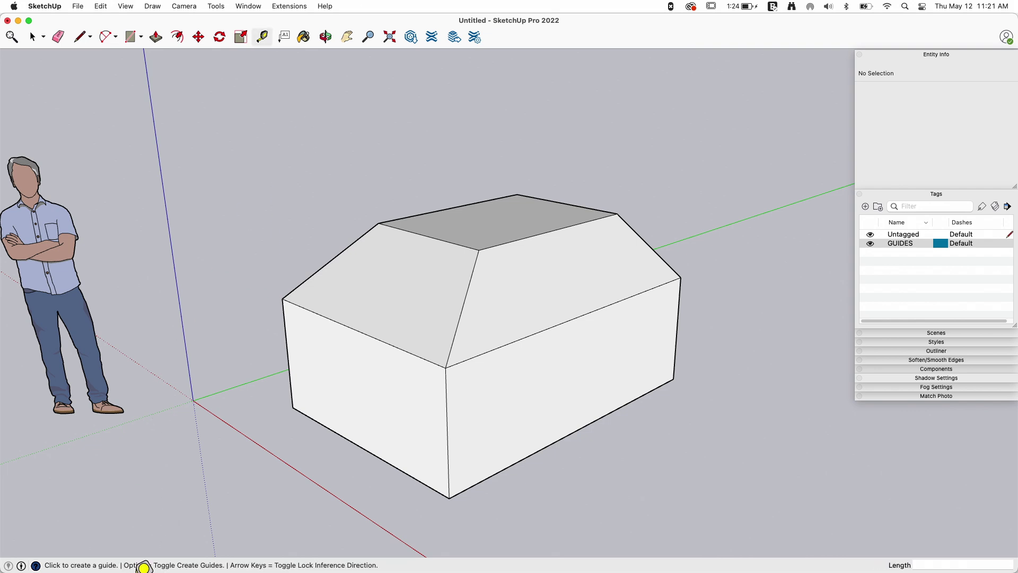
{"action": "key", "text": "alt"}
{"action": "key", "text": "alt"}
{"action": "key", "text": "alt"}
{"action": "key", "text": "alt"}
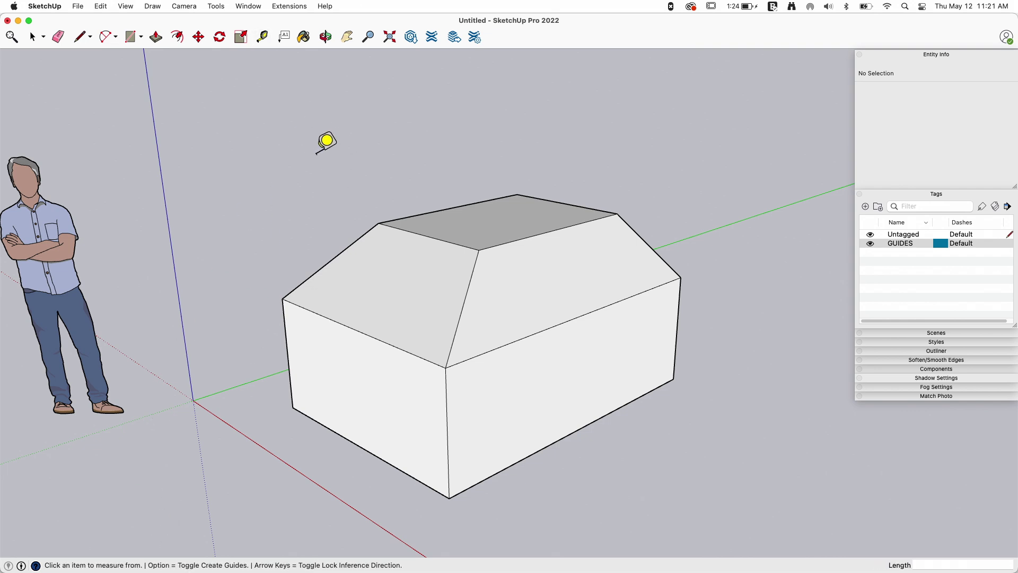
Step: Pull a parallel guide up from the roof's top back edge and start another from the left hip edge
{"action": "left_click", "coordinate": [428, 212]}
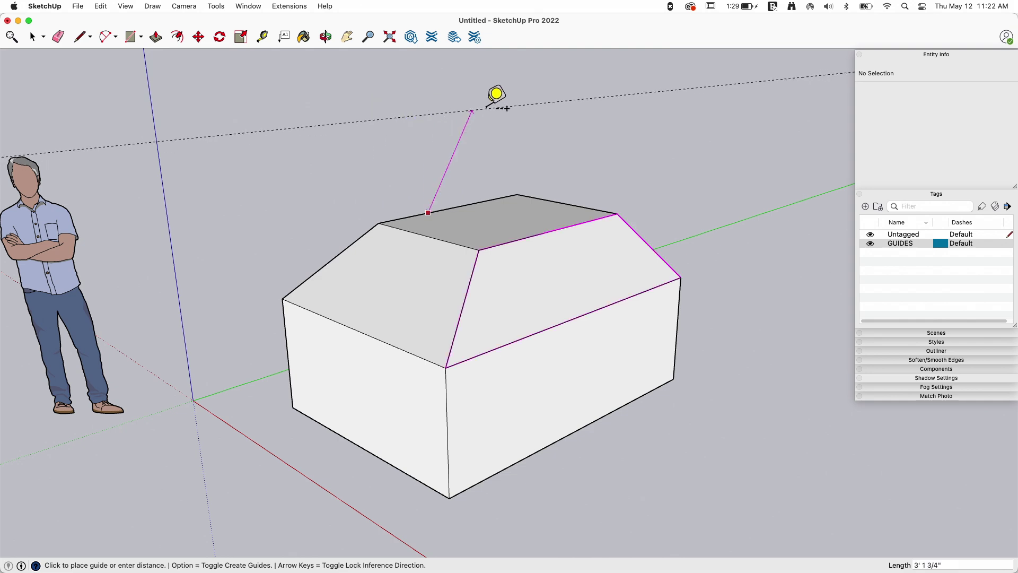
{"action": "left_click", "coordinate": [452, 111]}
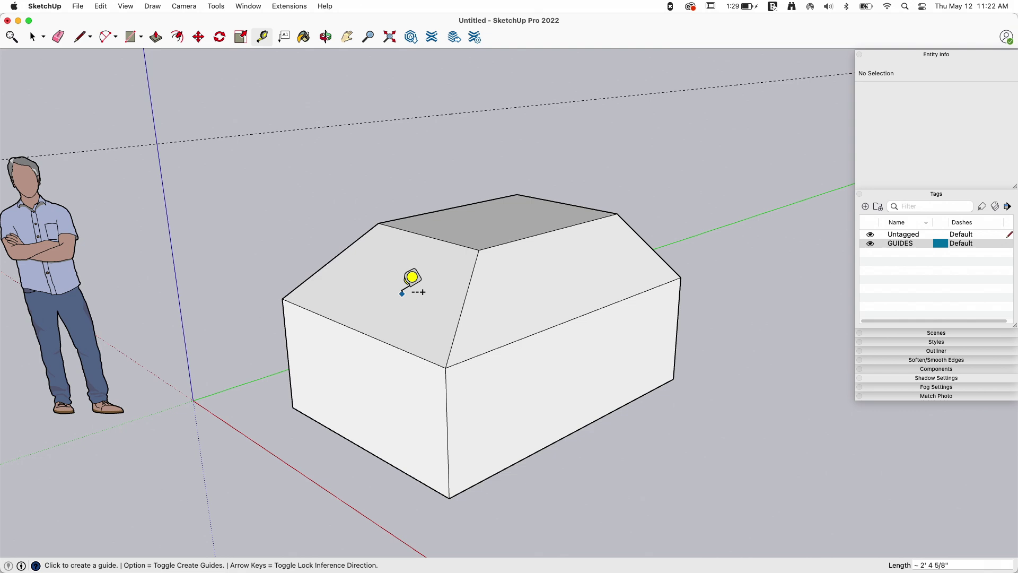
{"action": "left_click", "coordinate": [332, 259]}
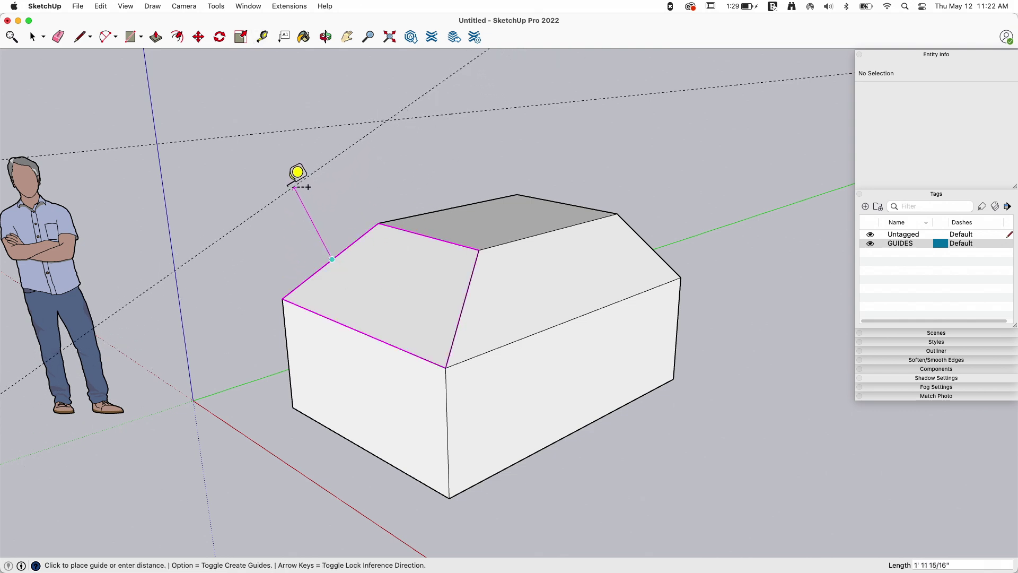
{"action": "key", "text": "Escape"}
{"action": "middle_click_drag", "start_coordinate": [154, 250], "coordinate": [285, 289]}
Step: Set guide points straight above the house's left and right eave corners
{"action": "left_click", "coordinate": [283, 295]}
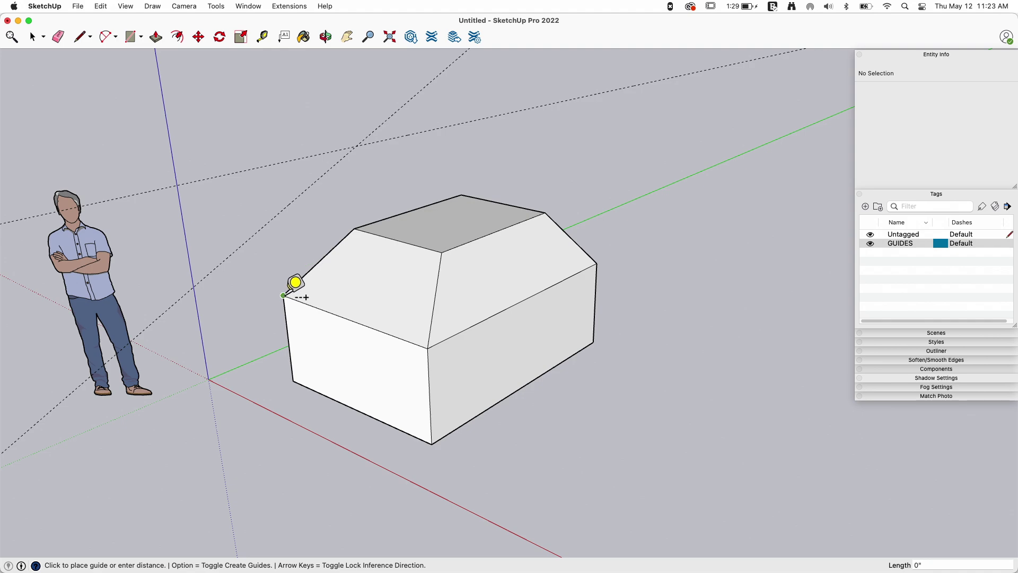
{"action": "left_click", "coordinate": [279, 253]}
{"action": "middle_click_drag", "start_coordinate": [417, 248], "coordinate": [352, 172]}
{"action": "scroll", "coordinate": [299, 233], "scroll_direction": "up", "scroll_amount": 3}
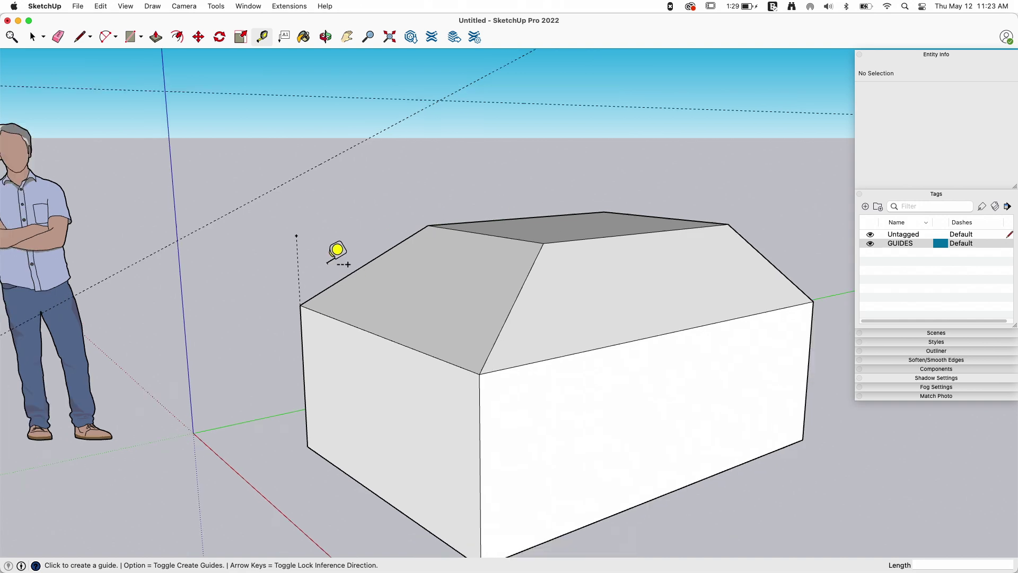
{"action": "scroll", "coordinate": [333, 253], "scroll_direction": "down", "scroll_amount": 3}
{"action": "left_click", "coordinate": [770, 298]}
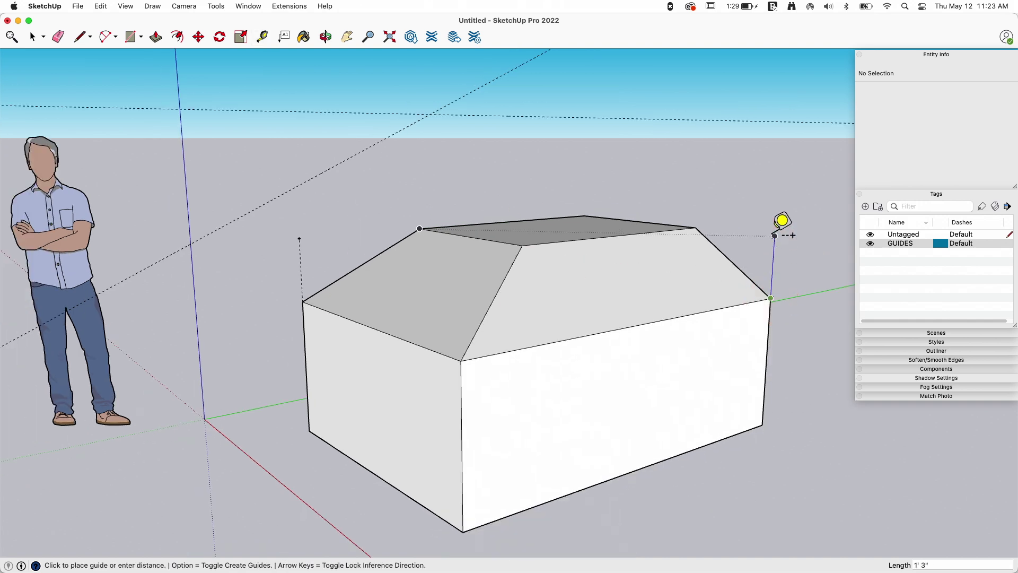
{"action": "left_click", "coordinate": [780, 152]}
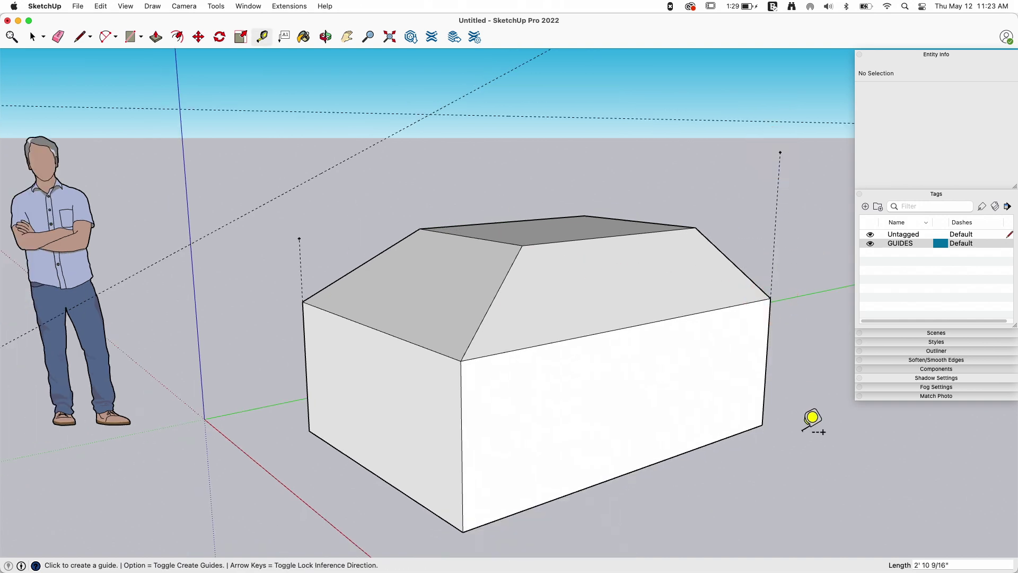
Step: Set guide points out from the roof's upper-right and upper-left corners
{"action": "left_click", "coordinate": [694, 228]}
{"action": "left_click", "coordinate": [752, 234]}
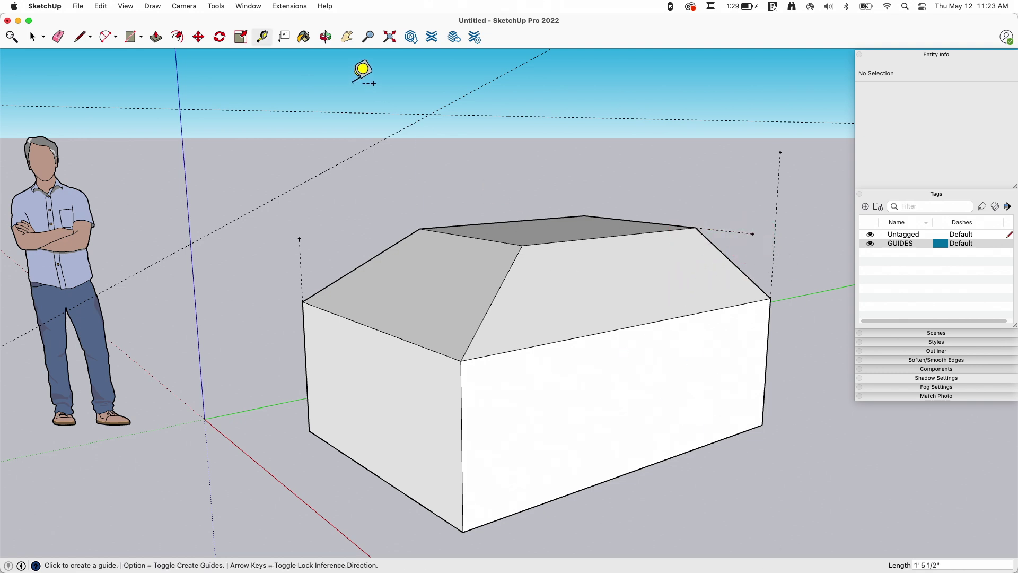
{"action": "left_click", "coordinate": [427, 217]}
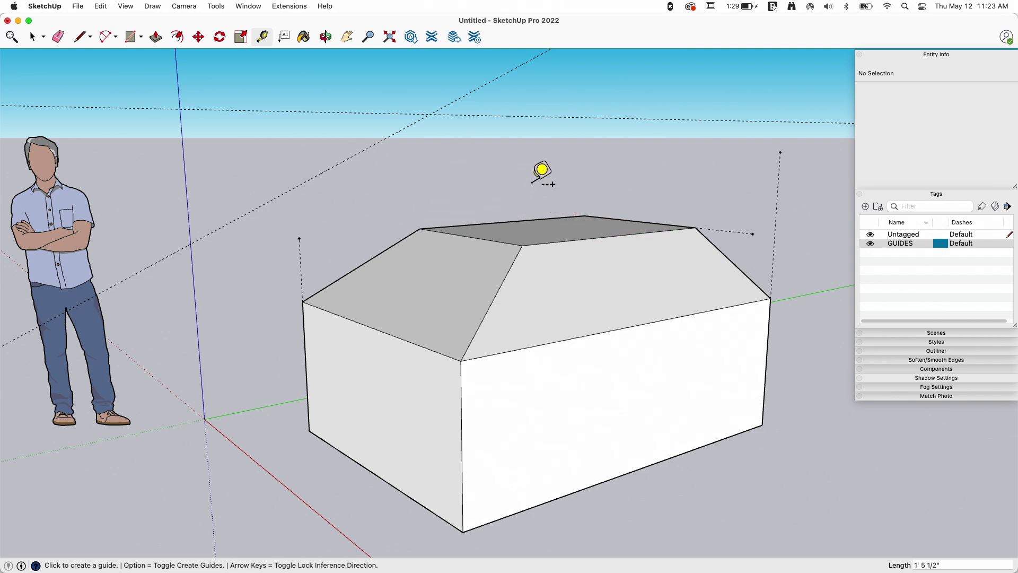
{"action": "left_click", "coordinate": [420, 228]}
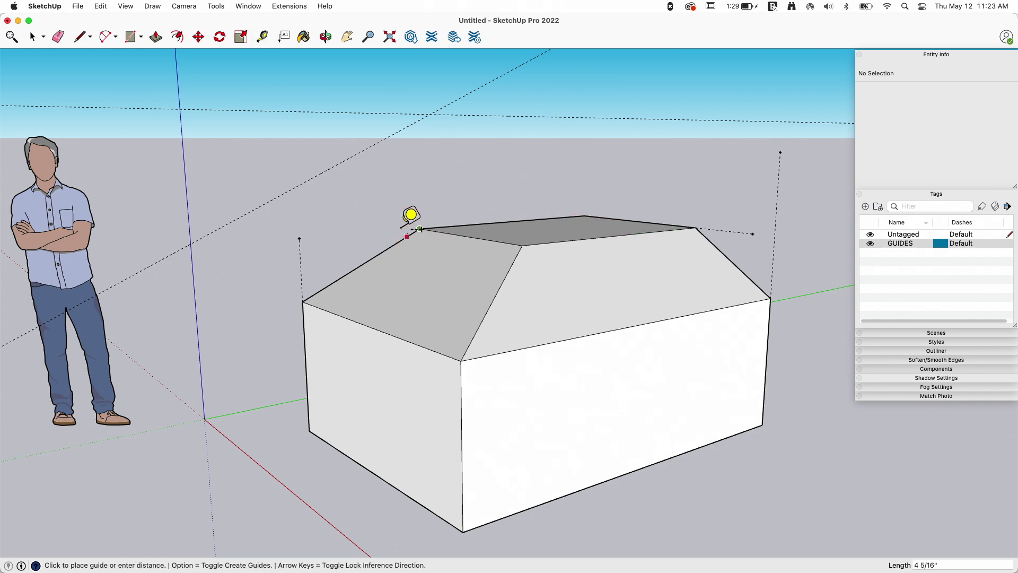
{"action": "left_click", "coordinate": [299, 238]}
{"action": "middle_click_drag", "start_coordinate": [300, 238], "coordinate": [493, 265]}
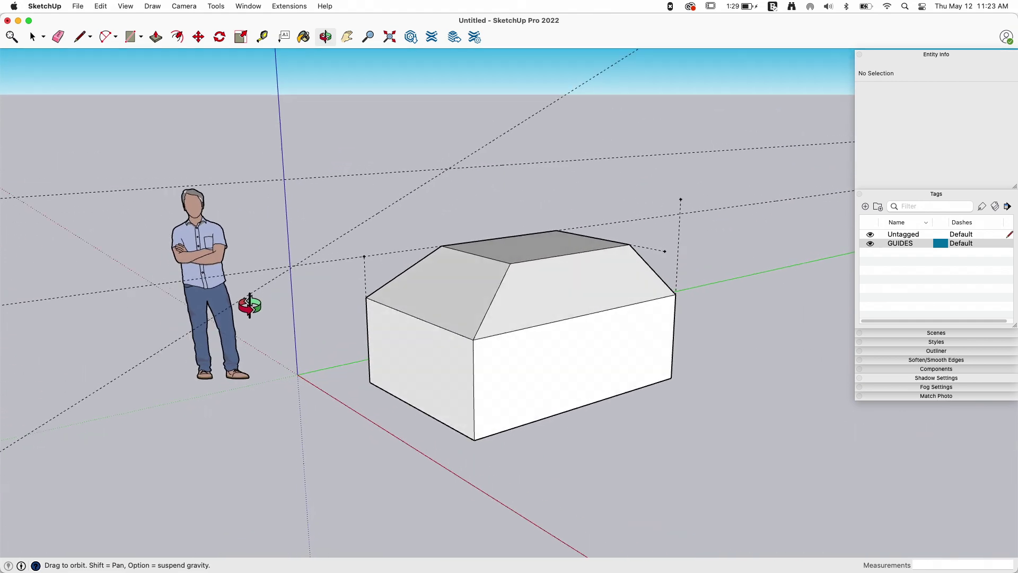
Step: Add a short diagonal guide segment from the right guide's endpoint, then orbit to check the guides
{"action": "key", "text": "t"}
{"action": "scroll", "coordinate": [557, 228], "scroll_direction": "up", "scroll_amount": 2}
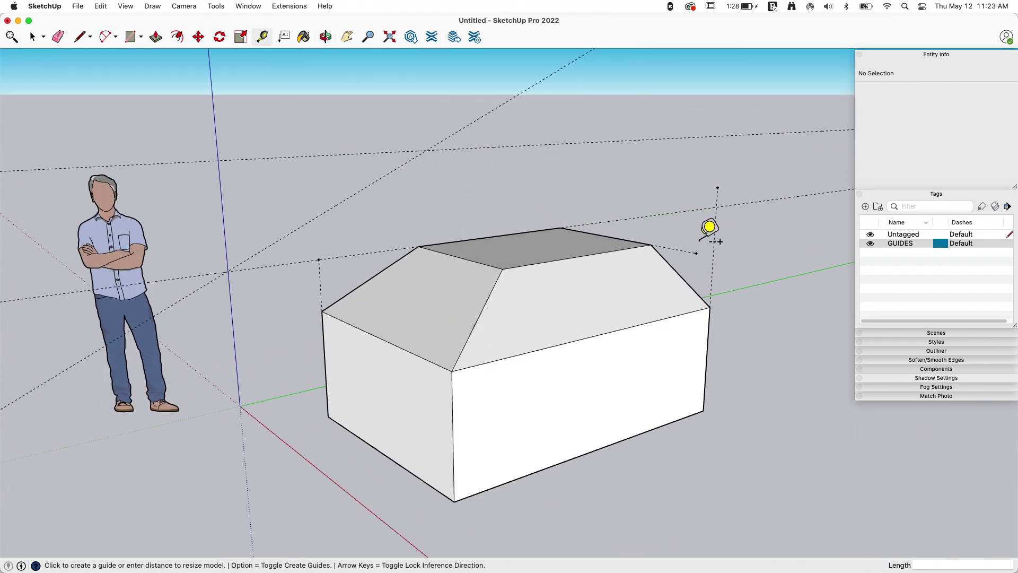
{"action": "left_click", "coordinate": [700, 174]}
{"action": "left_click", "coordinate": [700, 174]}
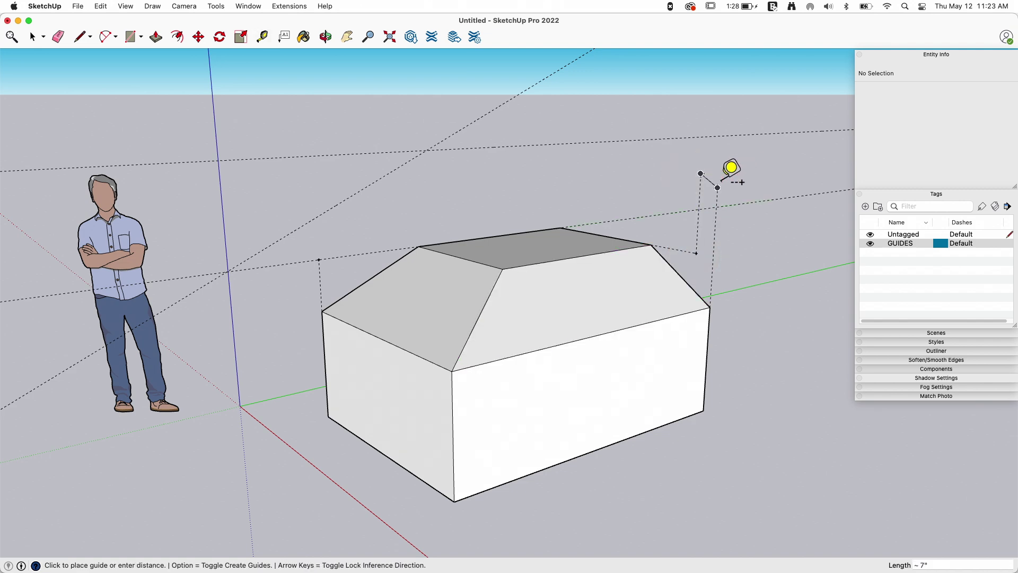
{"action": "left_click", "coordinate": [717, 187]}
{"action": "scroll", "coordinate": [728, 372], "scroll_direction": "down", "scroll_amount": 2}
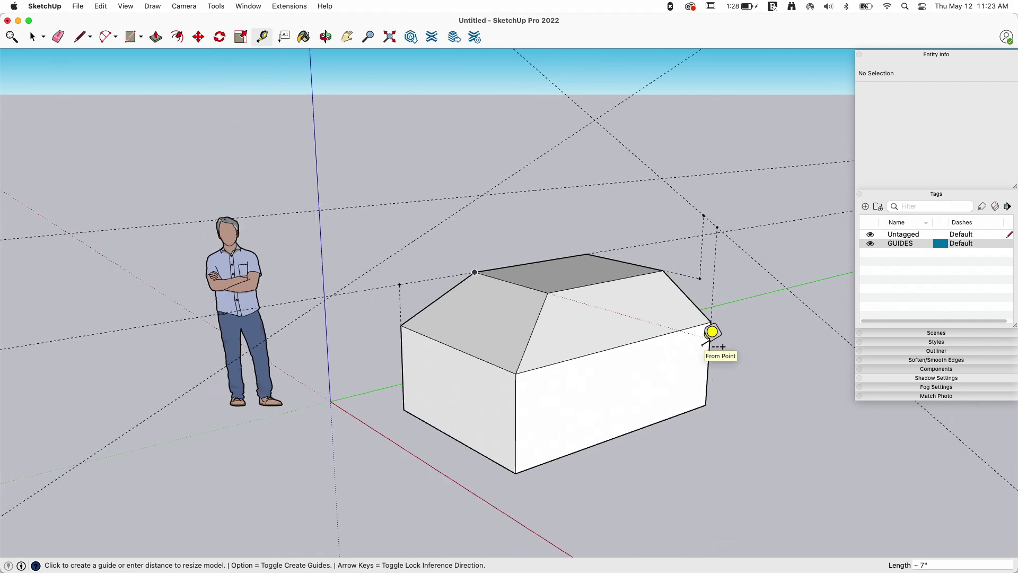
{"action": "middle_click_drag", "start_coordinate": [712, 332], "coordinate": [742, 217]}
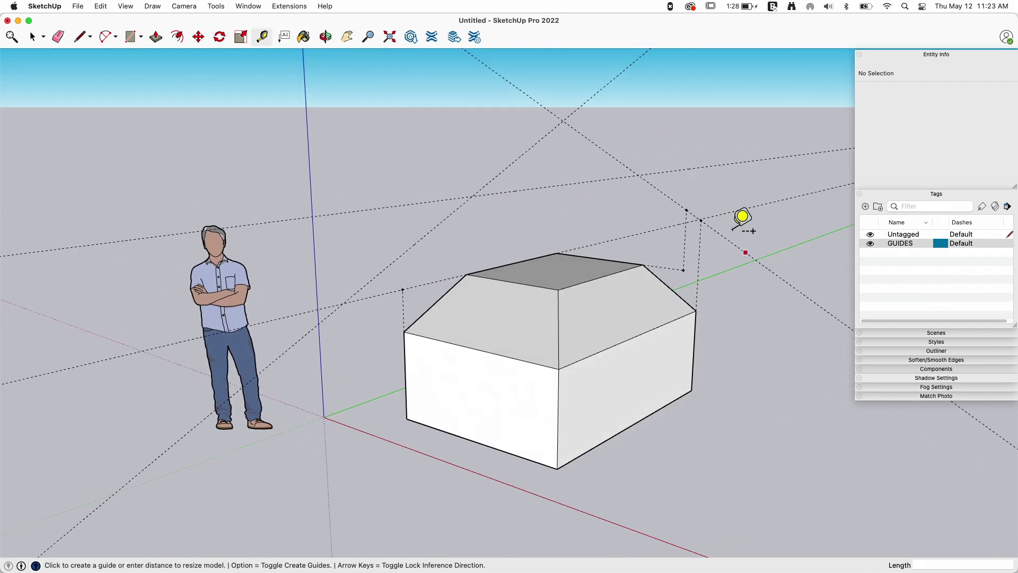
{"action": "mouse_move", "coordinate": [615, 209]}
{"action": "middle_mouse_down"}
{"action": "mouse_move", "coordinate": [586, 291]}
{"action": "mouse_move", "coordinate": [541, 246]}
{"action": "mouse_move", "coordinate": [536, 297]}
{"action": "mouse_move", "coordinate": [596, 235]}
{"action": "middle_mouse_up"}
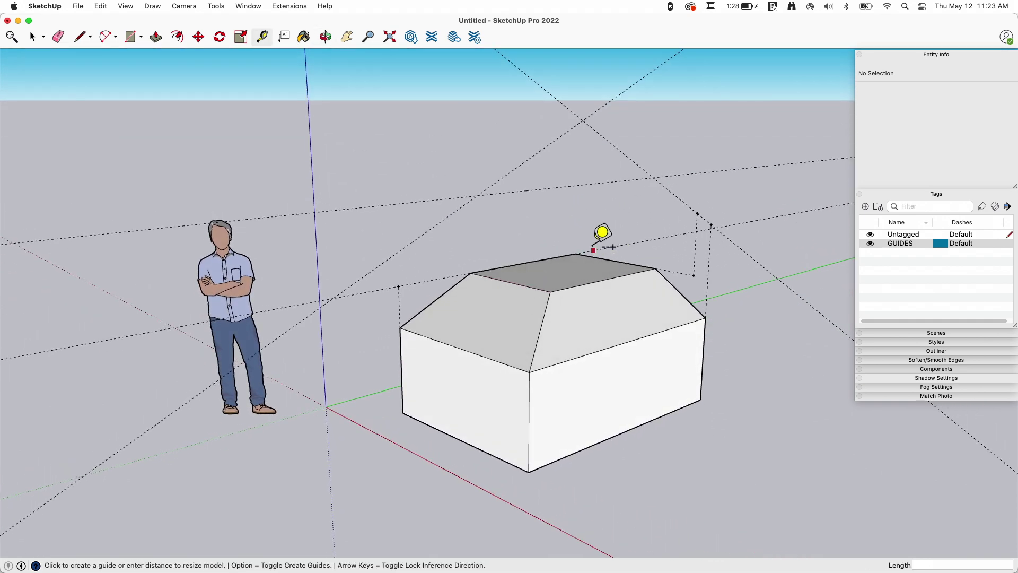
{"action": "middle_click_drag", "start_coordinate": [437, 219], "coordinate": [825, 203]}
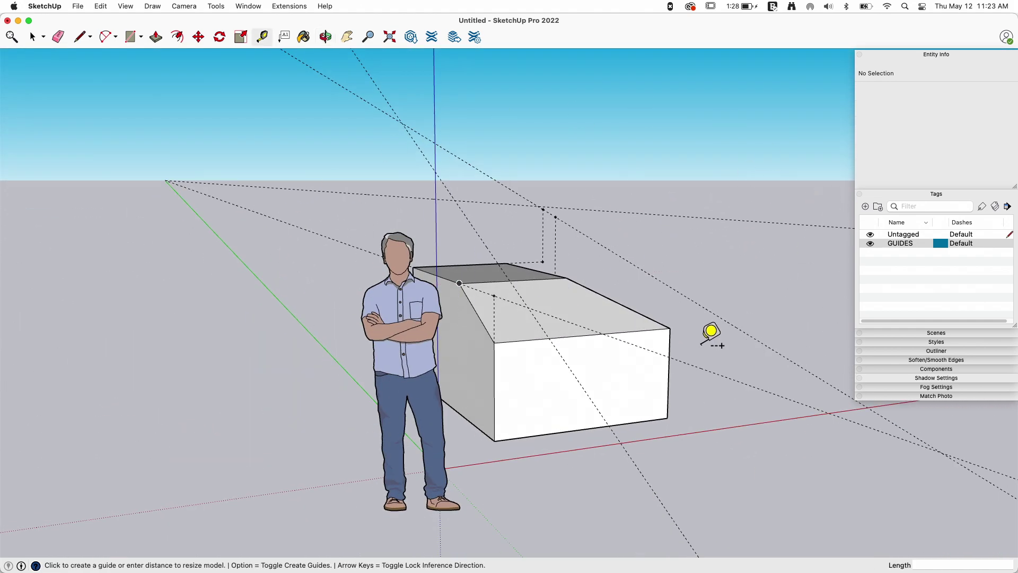
{"action": "middle_click_drag", "start_coordinate": [724, 318], "coordinate": [281, 240]}
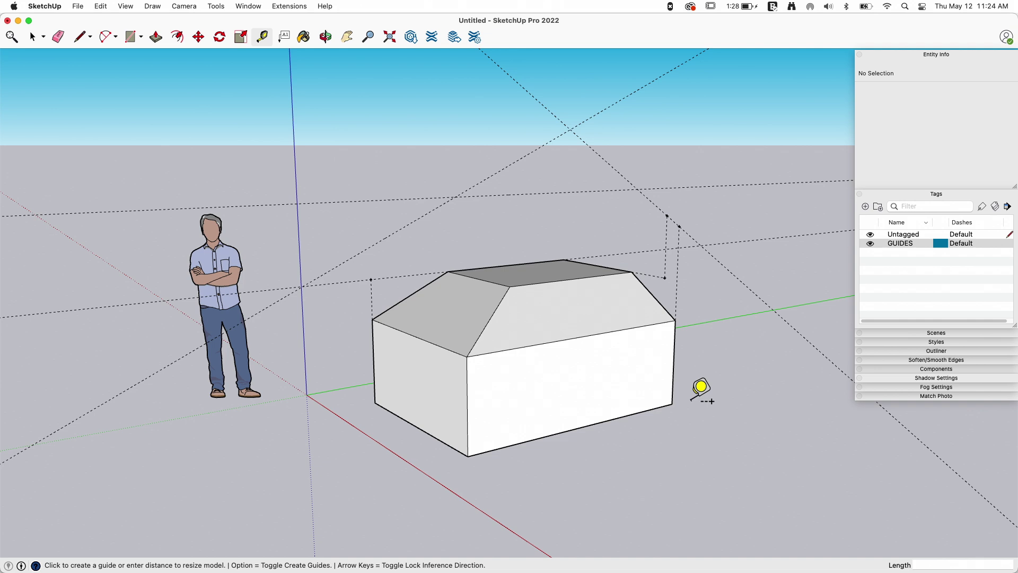
{"action": "left_click", "coordinate": [126, 6]}
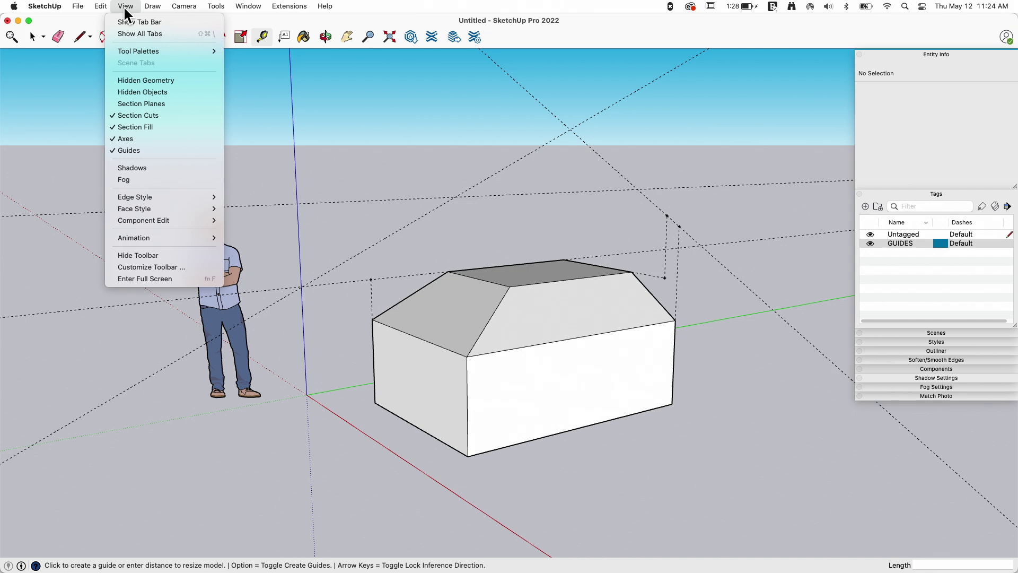
{"action": "left_click", "coordinate": [151, 151]}
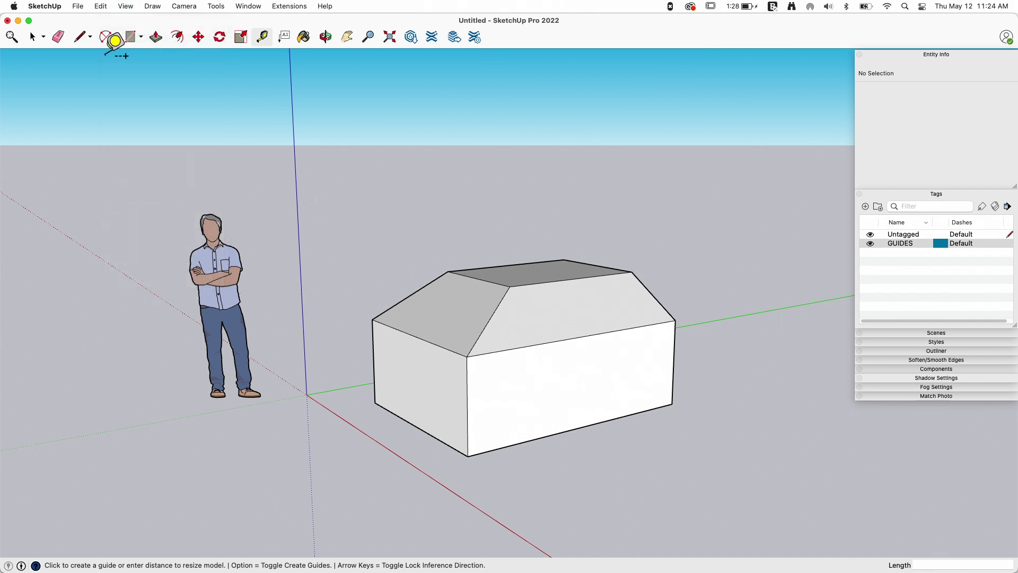
{"action": "left_click", "coordinate": [126, 6]}
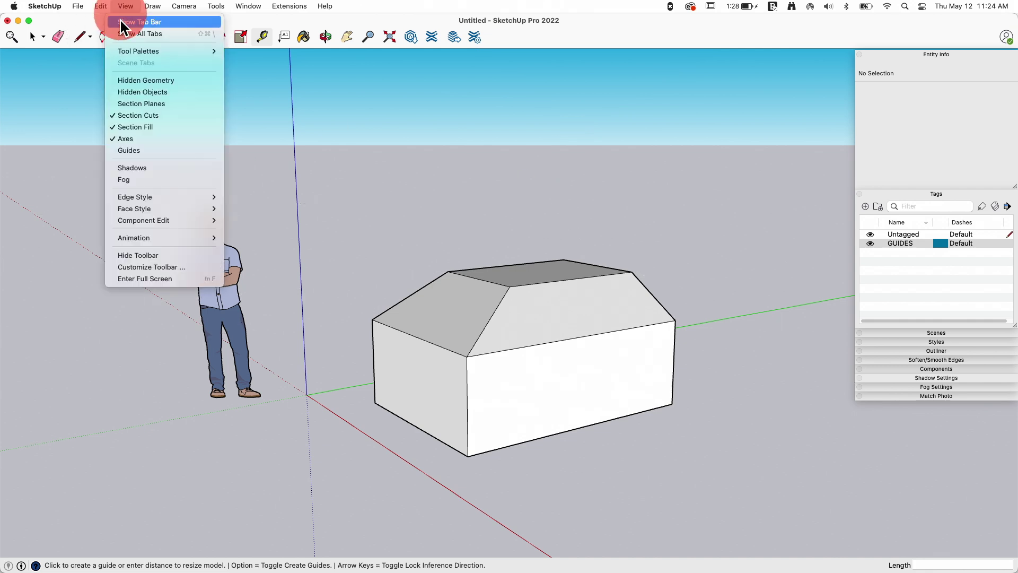
{"action": "left_click", "coordinate": [122, 148]}
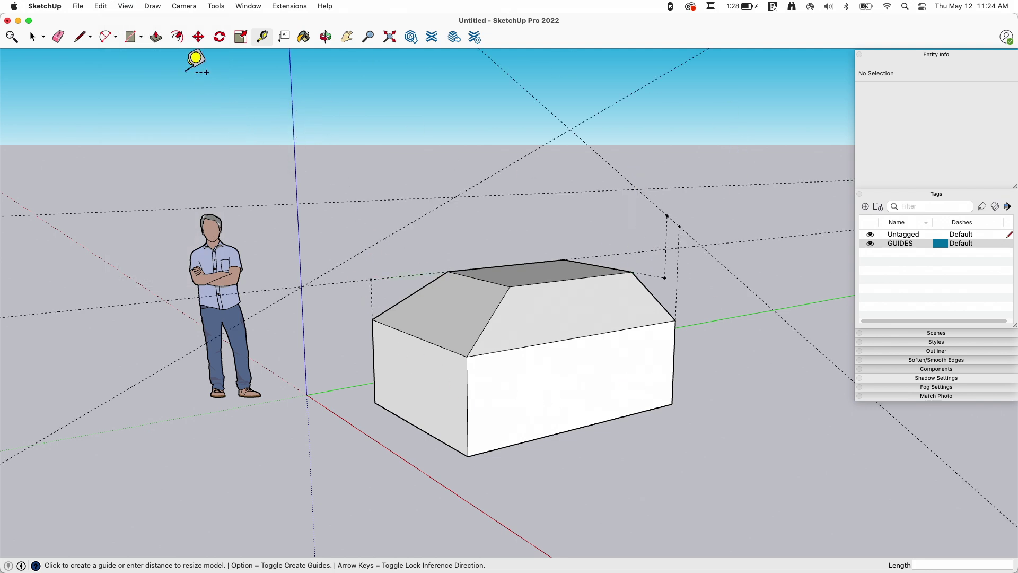
{"action": "left_click", "coordinate": [101, 6]}
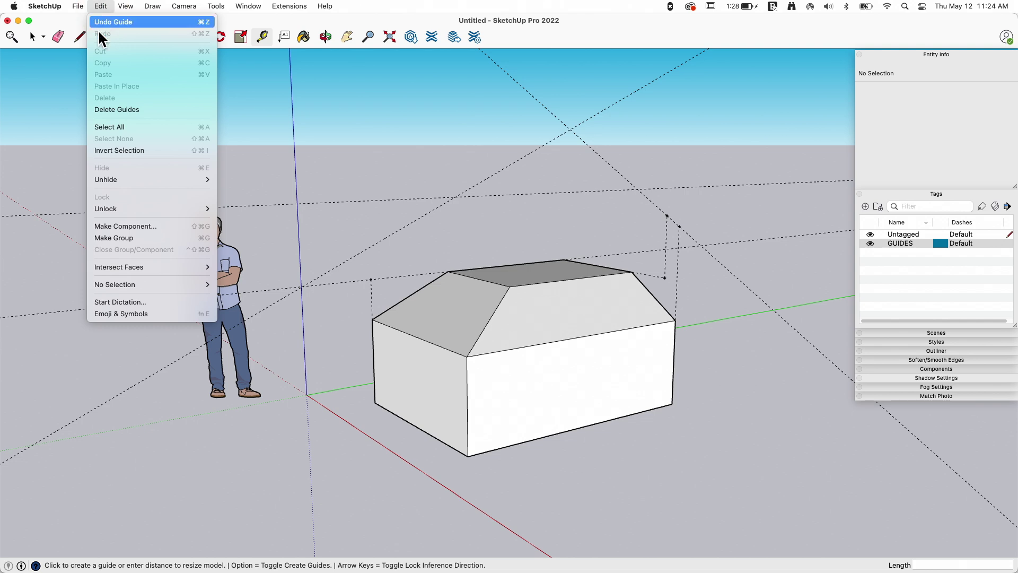
{"action": "left_click", "coordinate": [139, 109]}
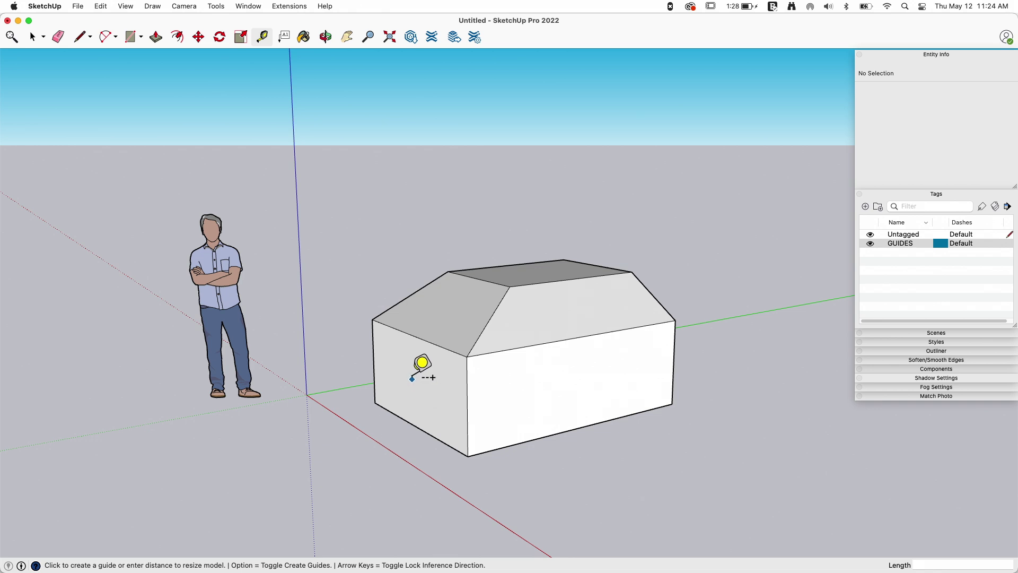
{"action": "left_click", "coordinate": [111, 6]}
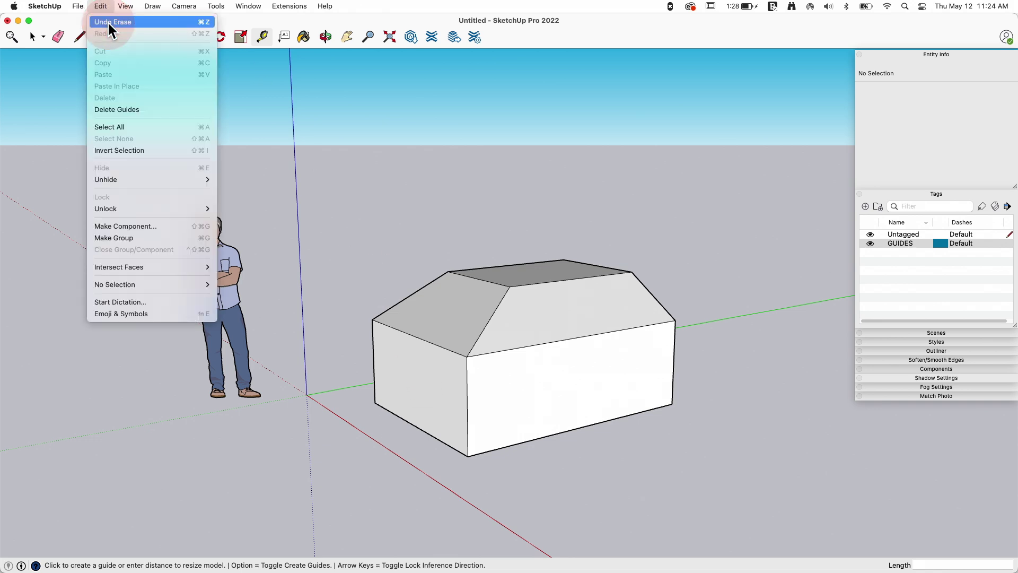
{"action": "left_click", "coordinate": [107, 21]}
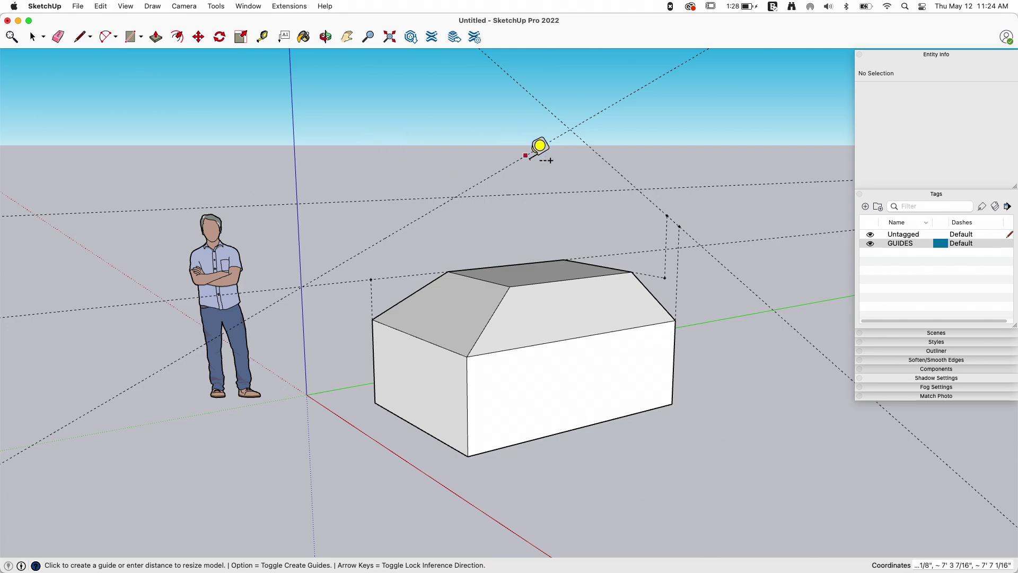
{"action": "middle_click_drag", "start_coordinate": [472, 101], "coordinate": [337, 132]}
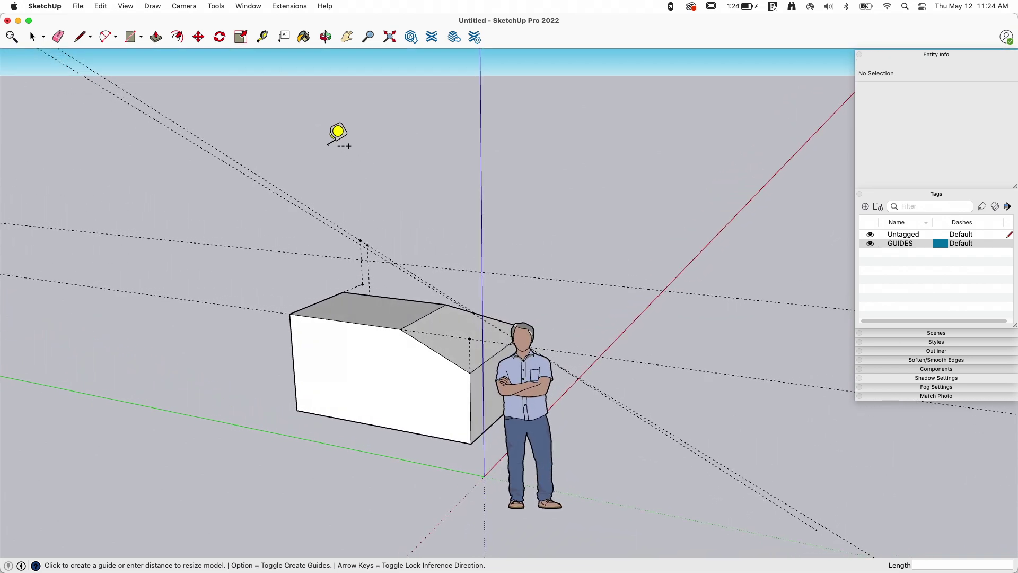
{"action": "middle_click_drag", "start_coordinate": [673, 282], "coordinate": [683, 303]}
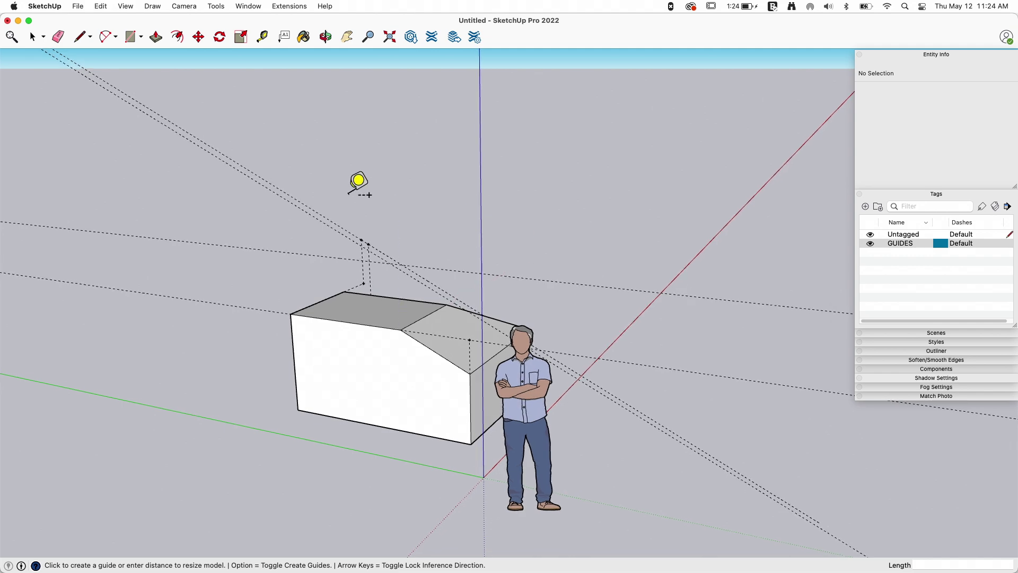
{"action": "mouse_move", "coordinate": [420, 195]}
{"action": "middle_mouse_down"}
{"action": "mouse_move", "coordinate": [437, 197]}
{"action": "mouse_move", "coordinate": [435, 208]}
{"action": "middle_mouse_up"}
{"action": "key", "text": "l"}
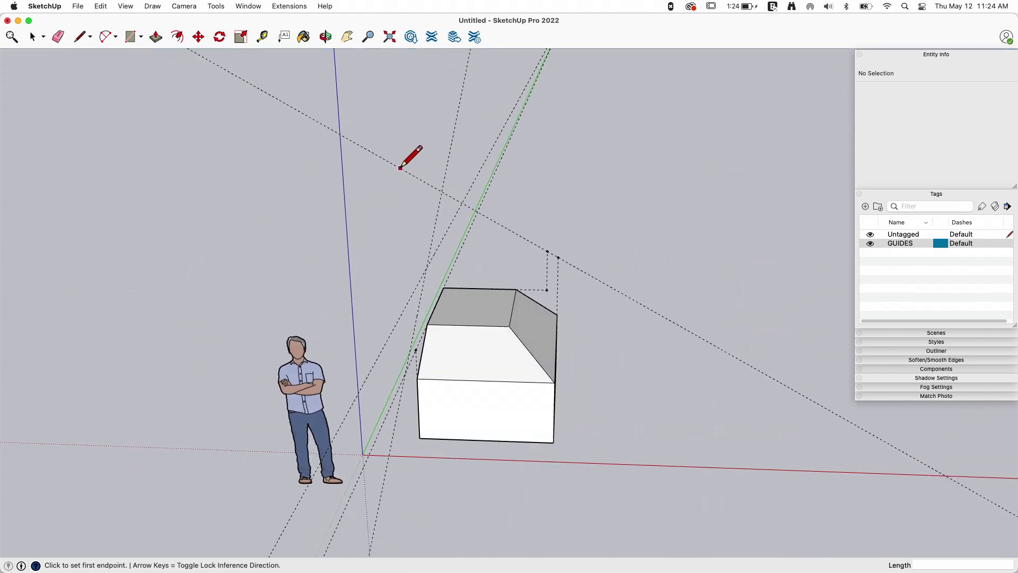
{"action": "middle_click_drag", "start_coordinate": [438, 172], "coordinate": [504, 212]}
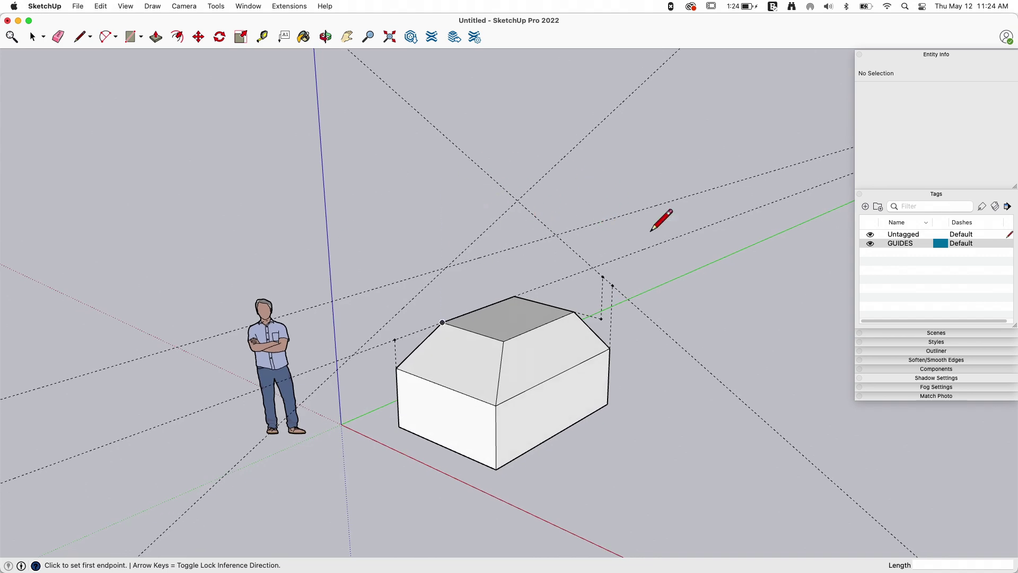
{"action": "middle_click_drag", "start_coordinate": [491, 145], "coordinate": [308, 170]}
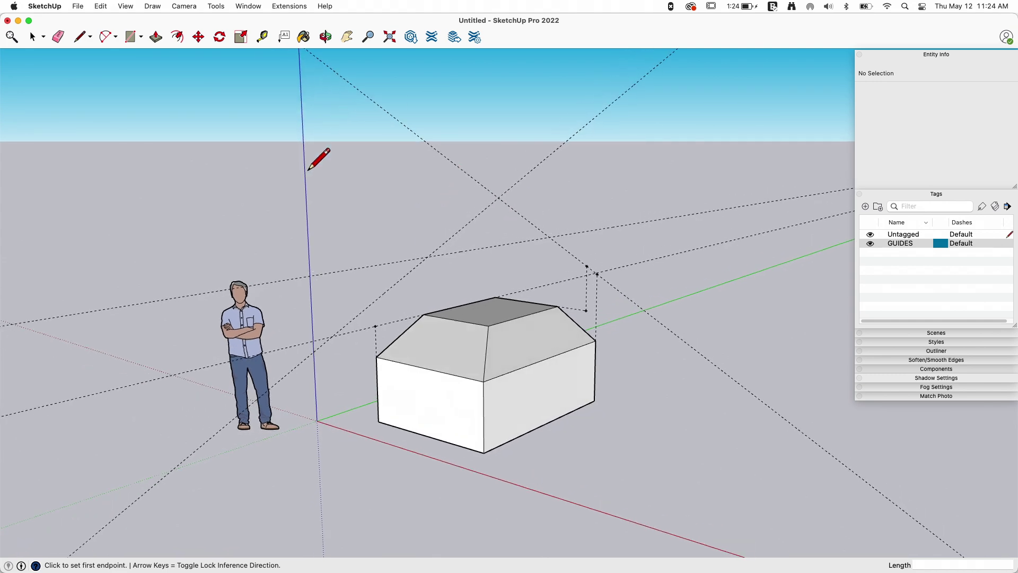
Step: Select one guideline and move it higher in the model
{"action": "left_click", "coordinate": [58, 39]}
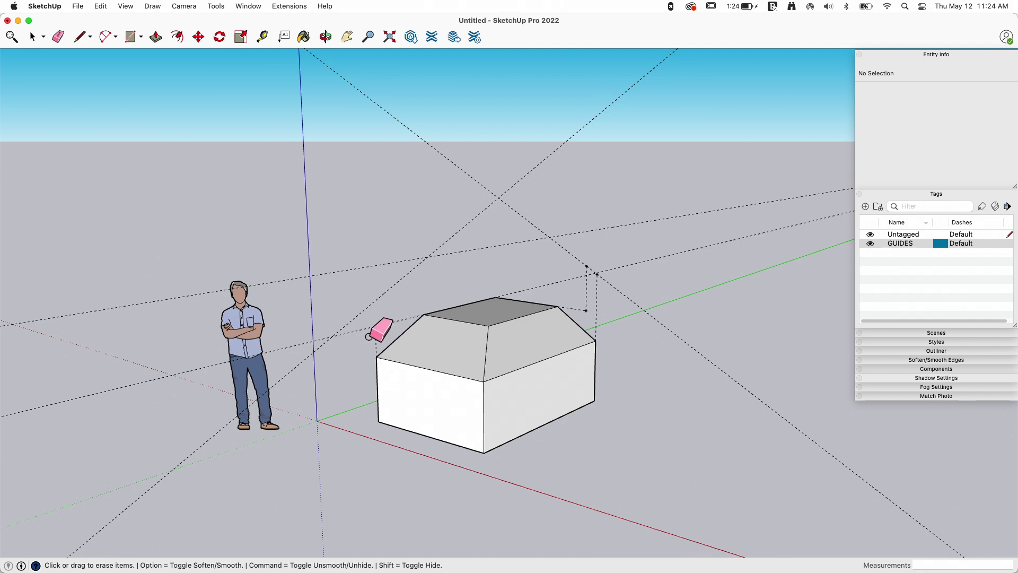
{"action": "key", "text": "space"}
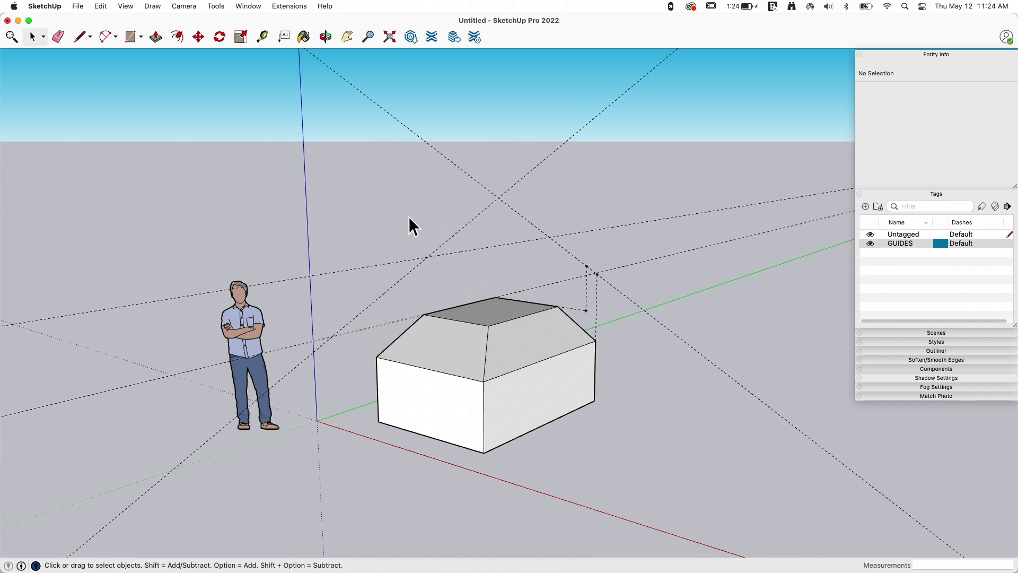
{"action": "left_click", "coordinate": [382, 260]}
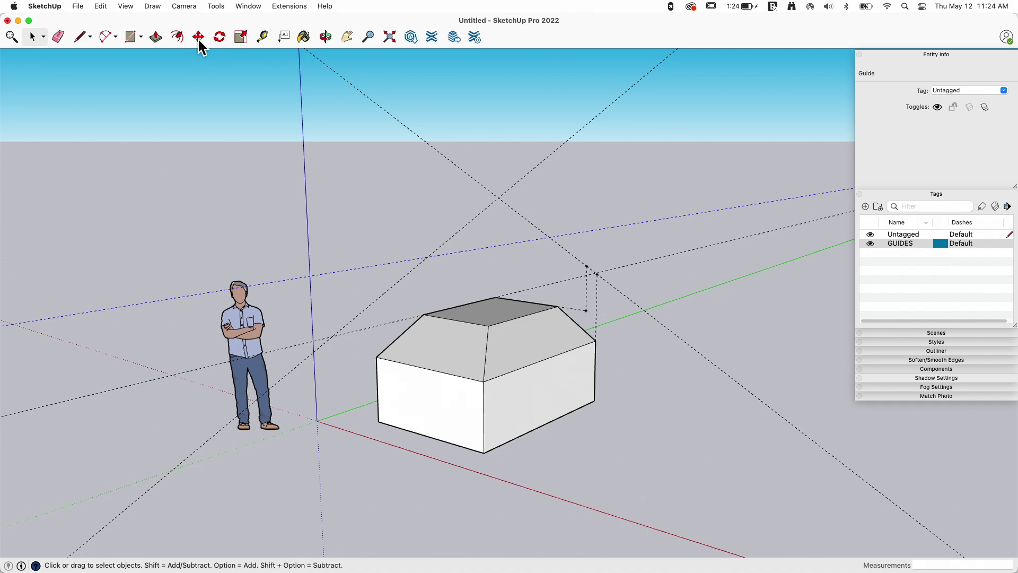
{"action": "left_click", "coordinate": [199, 37]}
{"action": "left_click", "coordinate": [359, 265]}
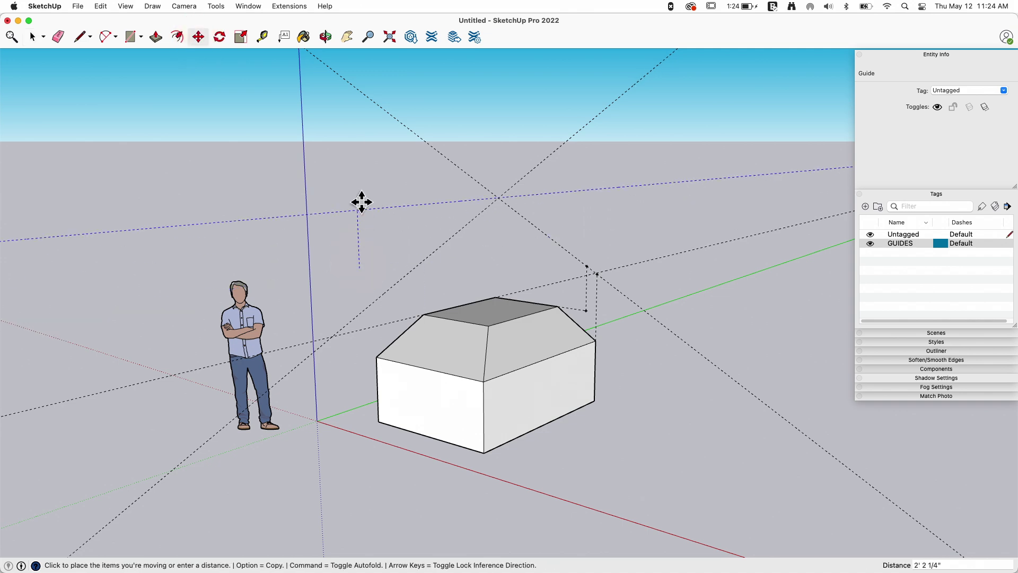
{"action": "left_click", "coordinate": [361, 174]}
Step: Rotate that guideline 30 degrees so it crosses the scene diagonally
{"action": "left_click", "coordinate": [220, 37]}
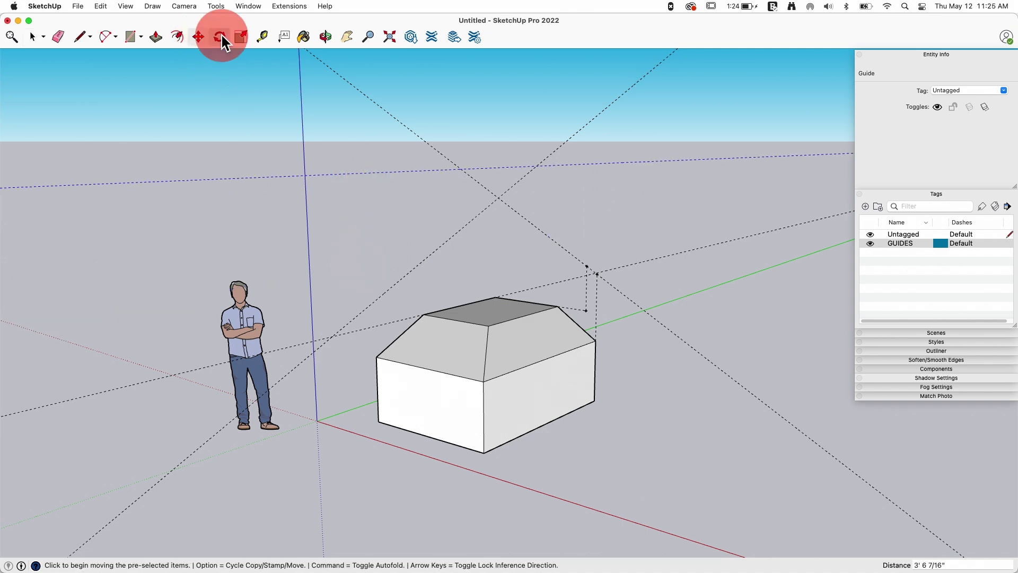
{"action": "left_click", "coordinate": [347, 174]}
{"action": "left_click", "coordinate": [391, 173]}
{"action": "left_click", "coordinate": [425, 227]}
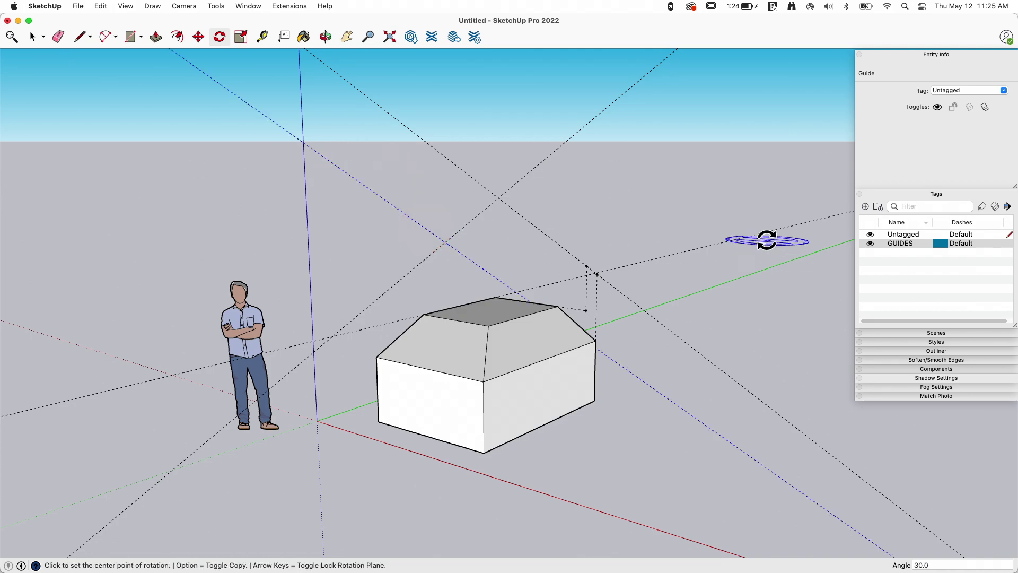
{"action": "key", "text": "space"}
{"action": "middle_click_drag", "start_coordinate": [366, 159], "coordinate": [663, 148]}
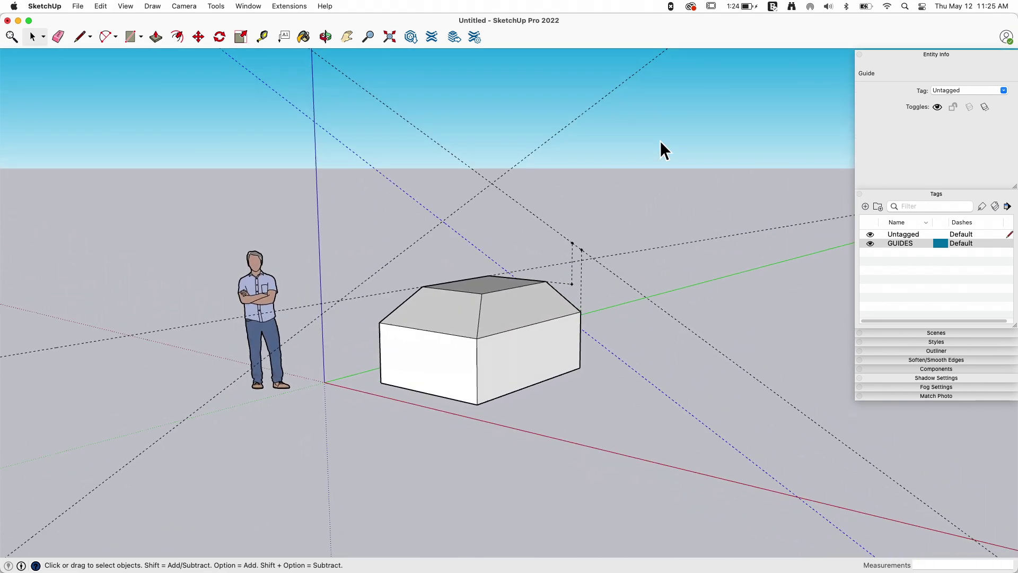
Step: Select the guide lines around the house and assign them to the GUIDES tag
{"action": "left_click_drag", "start_coordinate": [672, 128], "coordinate": [364, 271]}
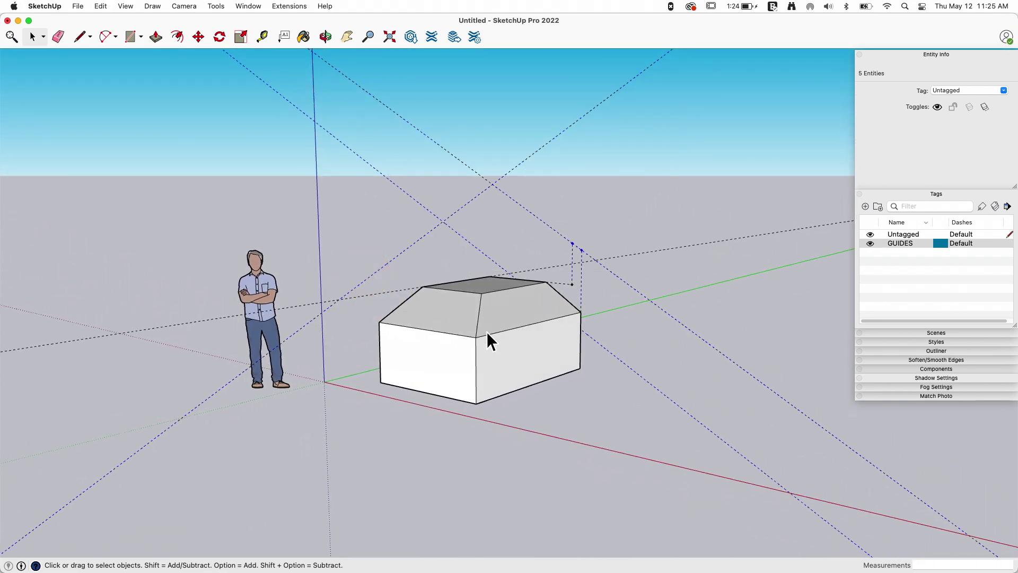
{"action": "left_click", "coordinate": [621, 259], "text": "shift"}
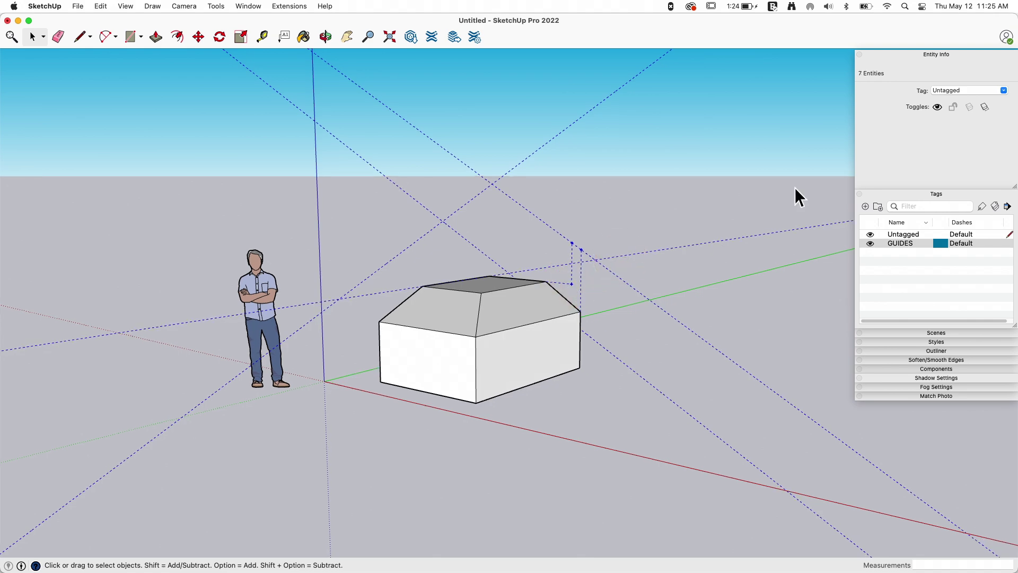
{"action": "middle_click_drag", "start_coordinate": [795, 198], "coordinate": [843, 96]}
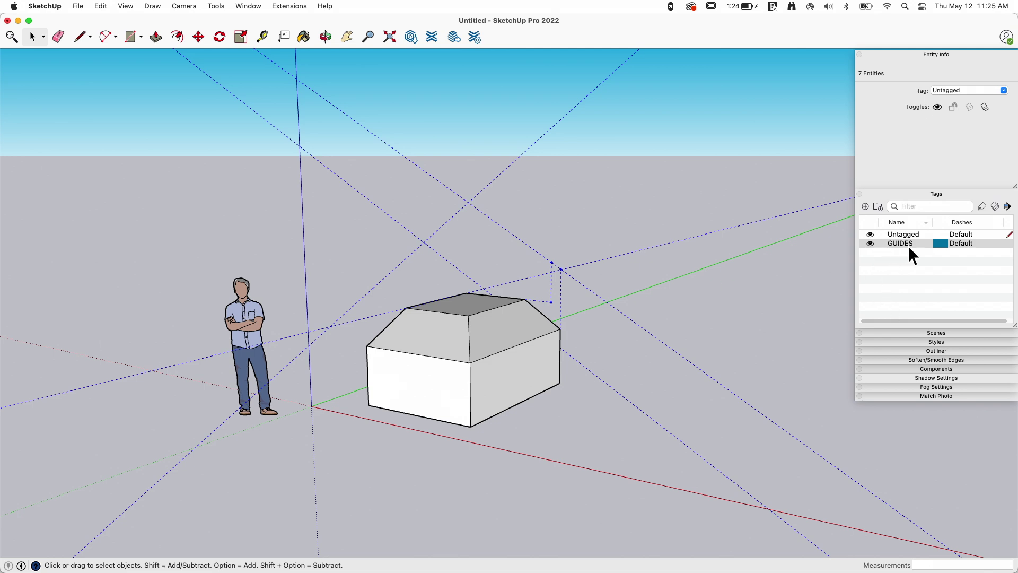
{"action": "left_click", "coordinate": [976, 91]}
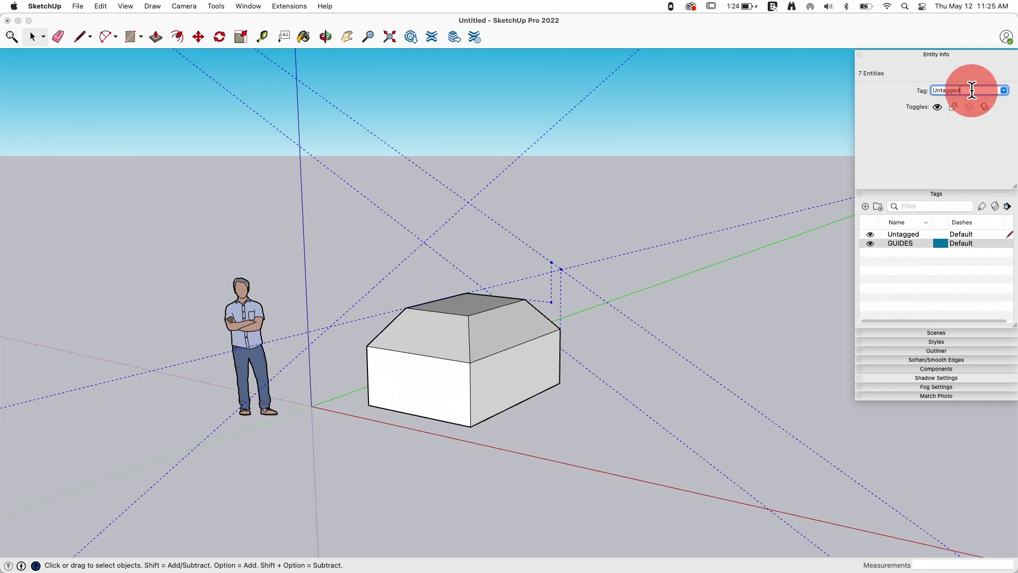
{"action": "left_click", "coordinate": [1004, 92]}
{"action": "left_click", "coordinate": [949, 110]}
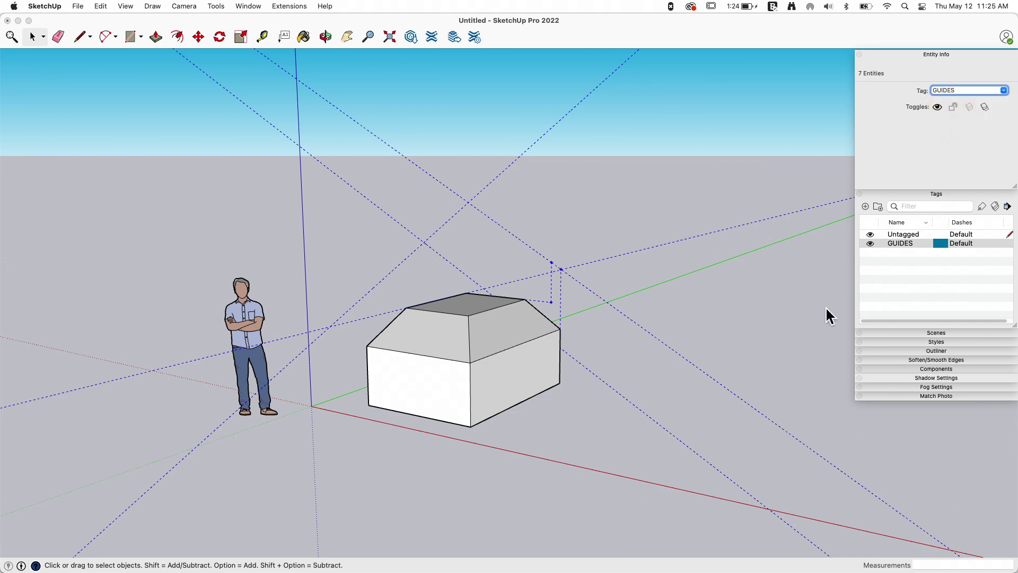
{"action": "middle_click_drag", "start_coordinate": [825, 307], "coordinate": [893, 244]}
Step: Select the GUIDES tag and toggle the Guides display in the View menu
{"action": "left_click", "coordinate": [869, 244]}
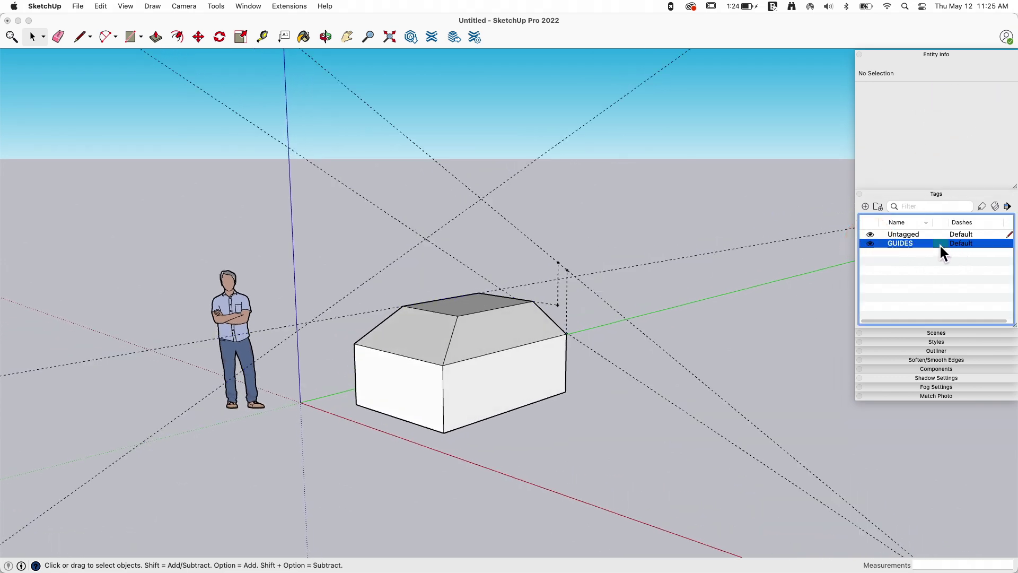
{"action": "left_click", "coordinate": [868, 242]}
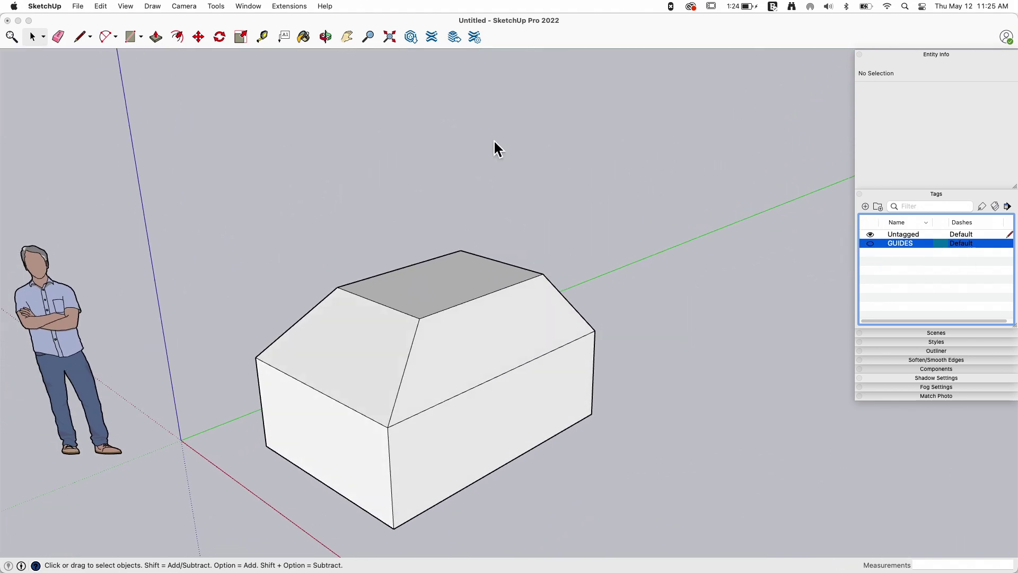
{"action": "left_click", "coordinate": [126, 7]}
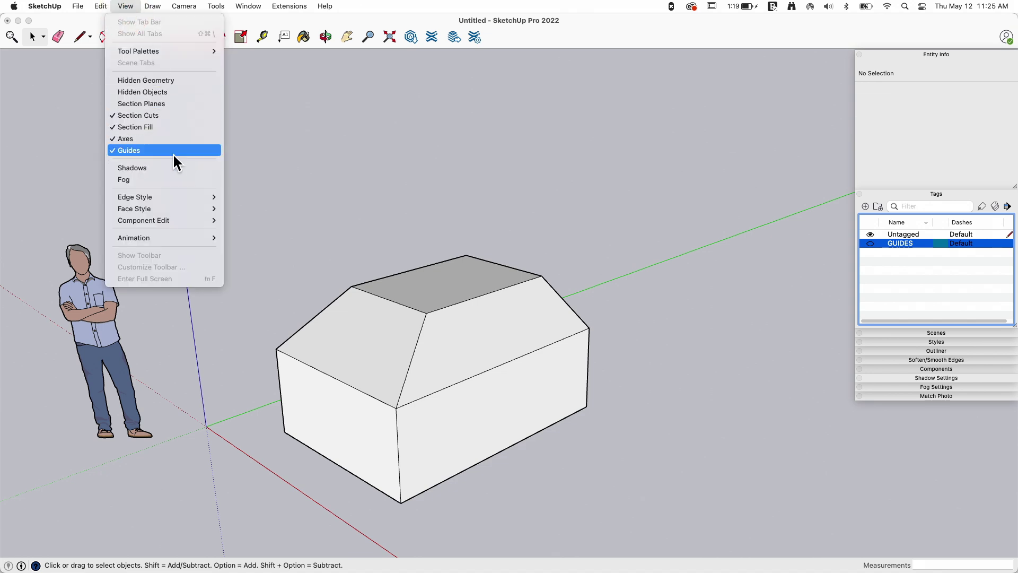
{"action": "left_click", "coordinate": [752, 206]}
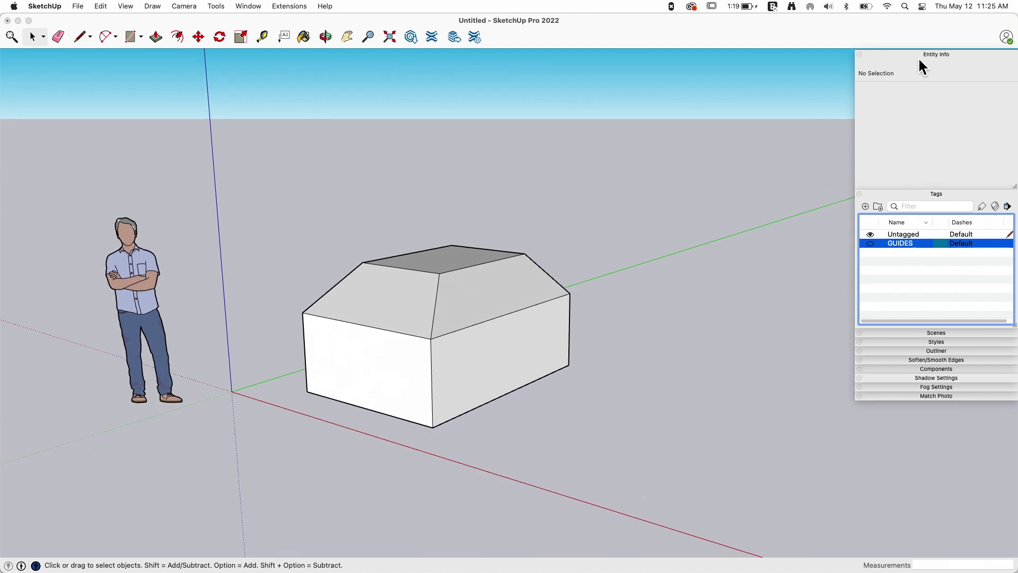
Step: Make the GUIDES tag visible again and select the three guide points near the roof corner
{"action": "left_click", "coordinate": [870, 243]}
{"action": "scroll", "coordinate": [599, 246], "scroll_direction": "up", "scroll_amount": 3}
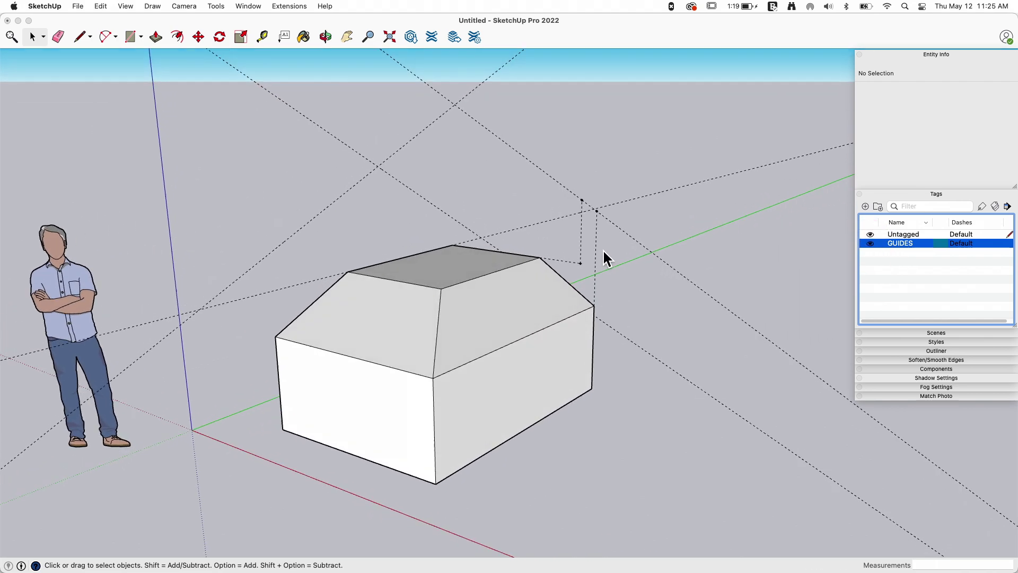
{"action": "left_click", "coordinate": [578, 271]}
{"action": "left_click_drag", "start_coordinate": [566, 267], "coordinate": [566, 266]}
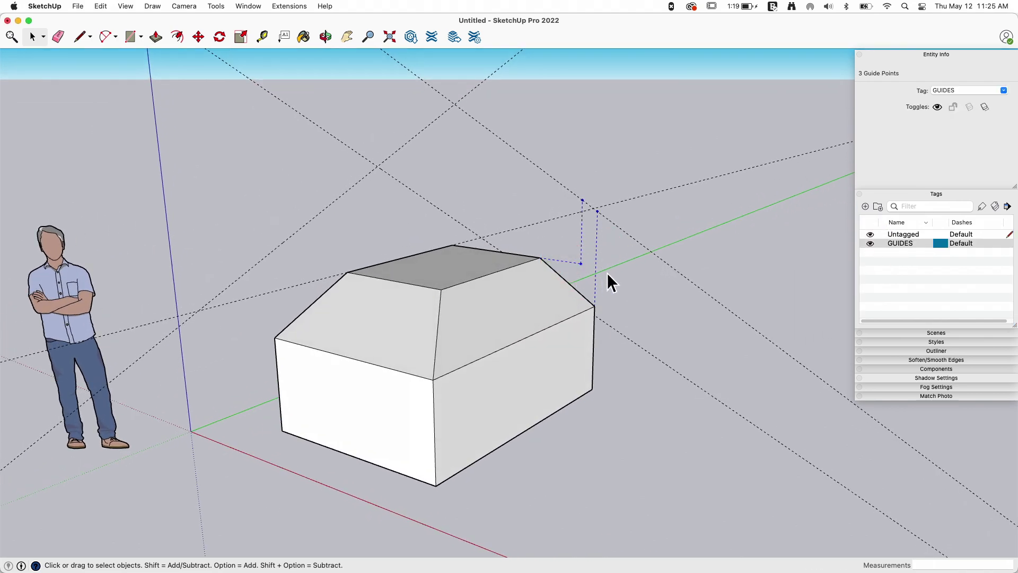
Step: Create a tag named Small Guides and put the three guide points on it
{"action": "left_click", "coordinate": [865, 206]}
{"action": "type", "text": "SMall Guides"}
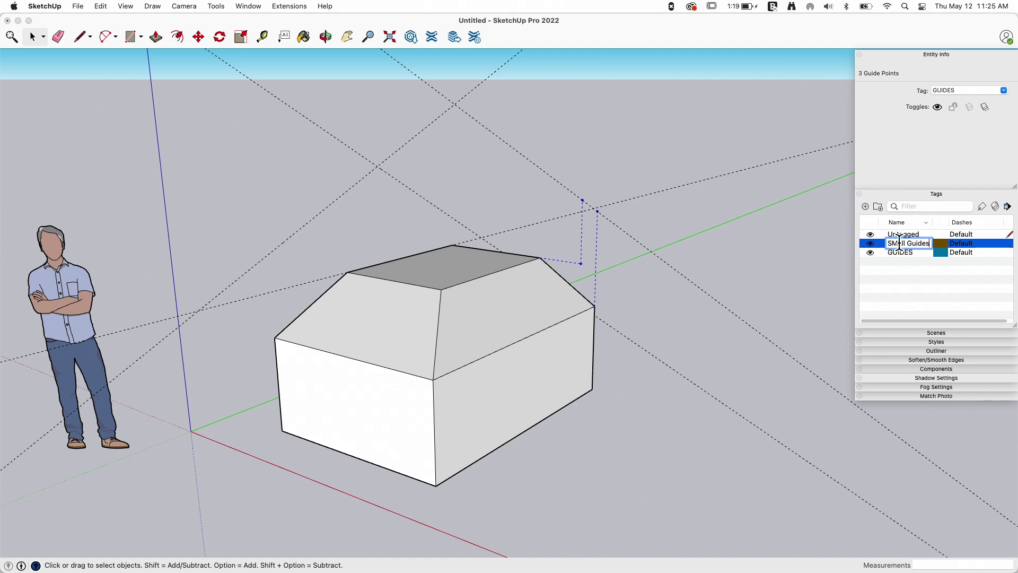
{"action": "left_click", "coordinate": [899, 243]}
{"action": "left_click", "coordinate": [896, 294]}
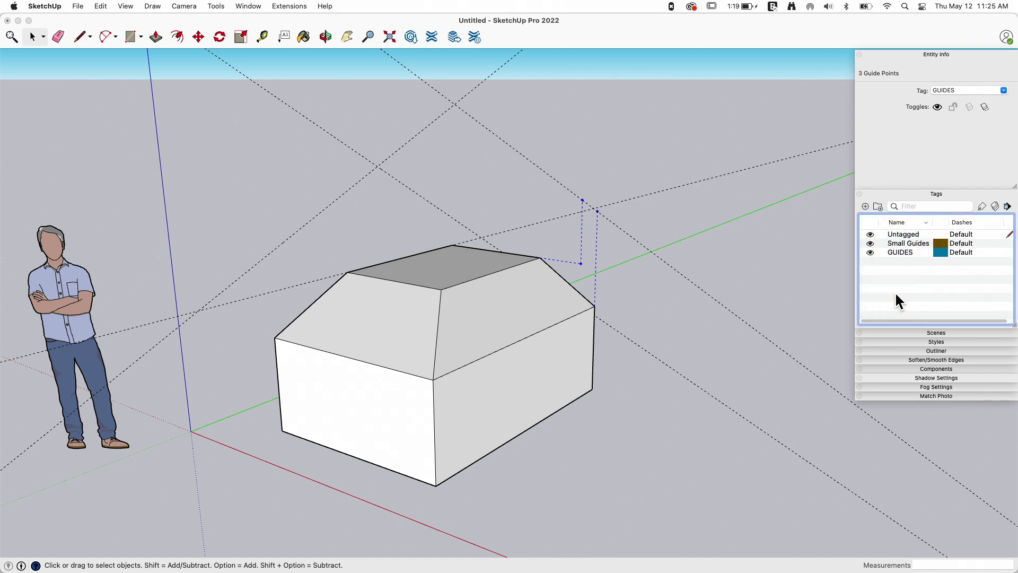
{"action": "left_click", "coordinate": [1003, 91]}
{"action": "left_click", "coordinate": [938, 119]}
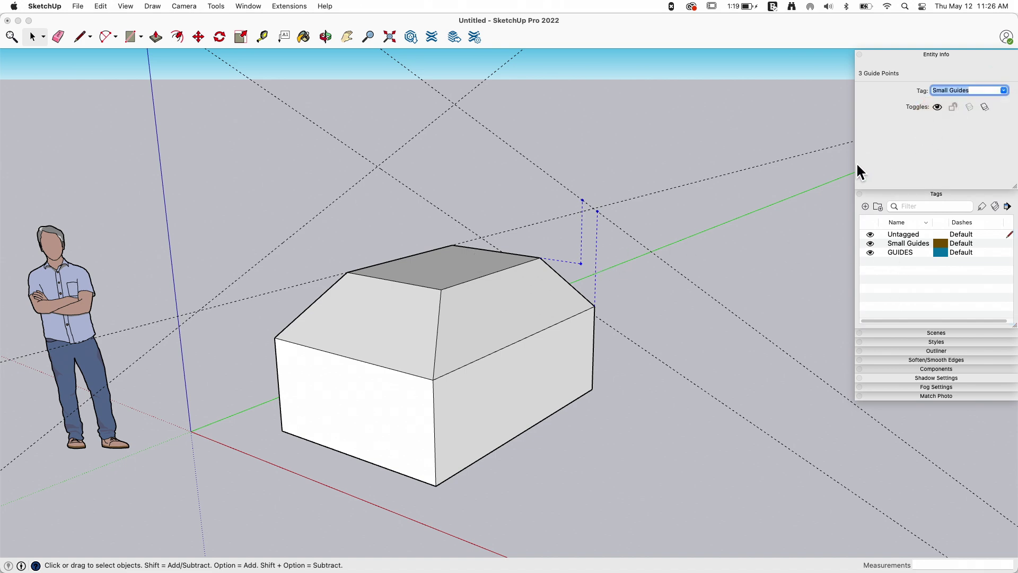
Step: Test the visibility of the GUIDES and Small Guides tags, then clear the selection and orbit
{"action": "left_click", "coordinate": [870, 252]}
{"action": "left_click", "coordinate": [870, 252]}
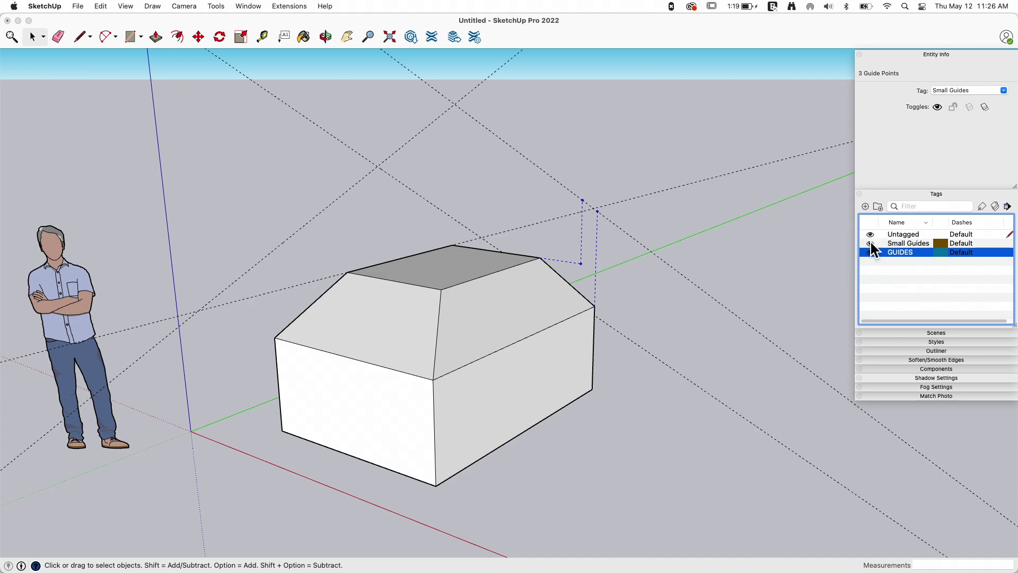
{"action": "left_click", "coordinate": [871, 243]}
{"action": "left_click", "coordinate": [870, 242]}
{"action": "left_click", "coordinate": [749, 228]}
{"action": "middle_click_drag", "start_coordinate": [750, 228], "coordinate": [450, 255]}
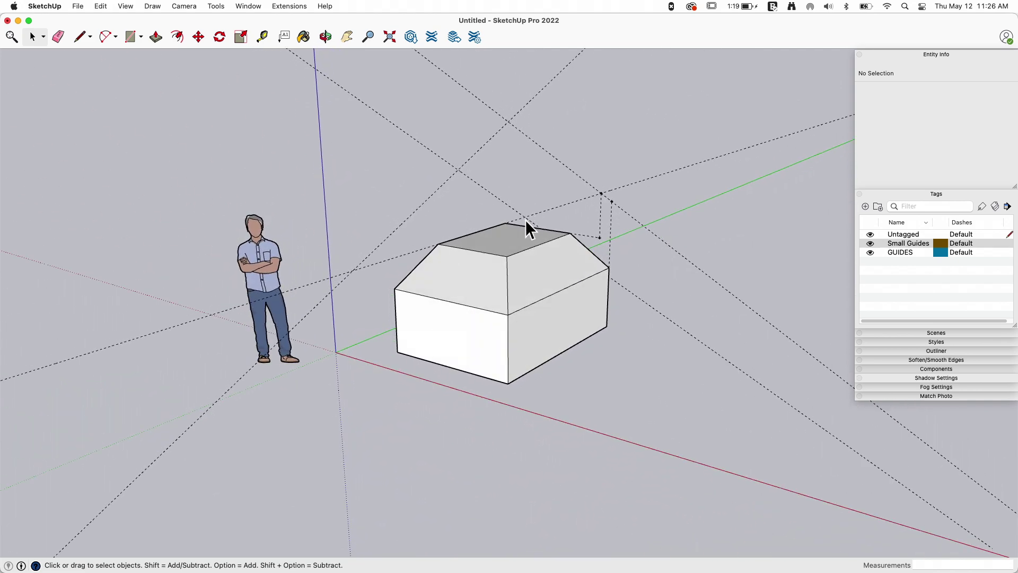
{"action": "middle_click_drag", "start_coordinate": [526, 222], "coordinate": [379, 361]}
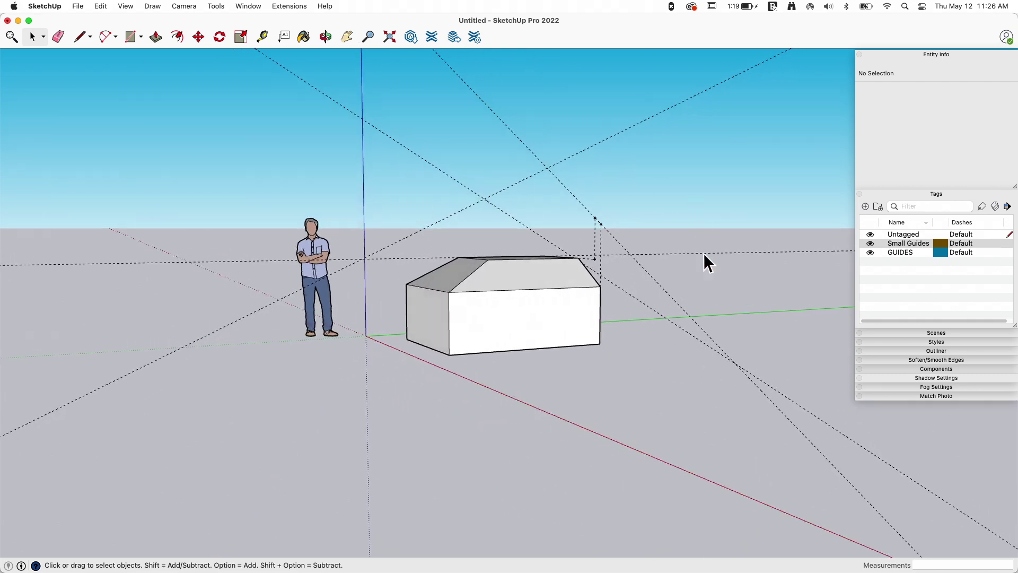
{"action": "middle_click_drag", "start_coordinate": [704, 255], "coordinate": [517, 145]}
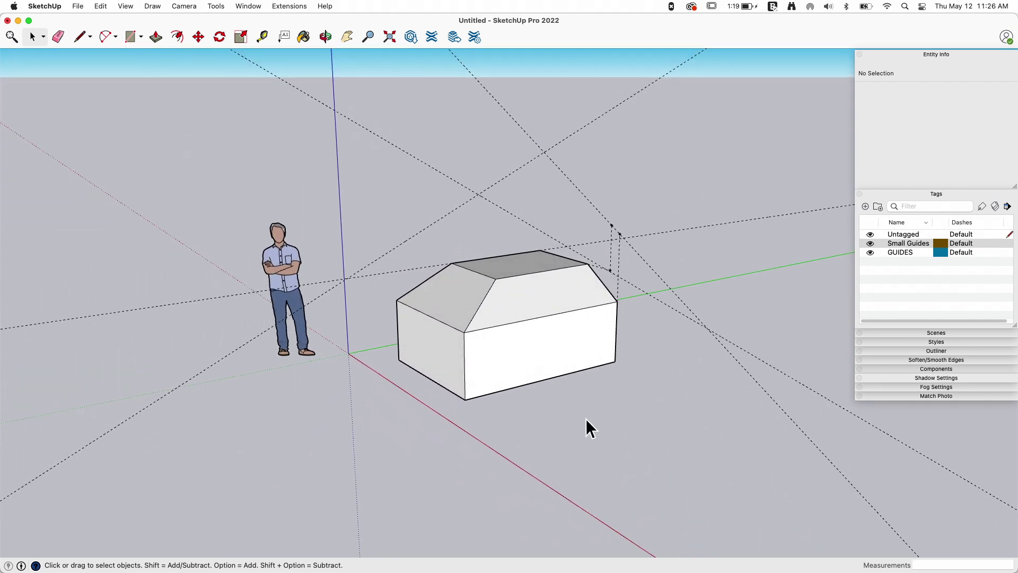
{"action": "scroll", "coordinate": [499, 241], "scroll_direction": "up", "scroll_amount": 5}
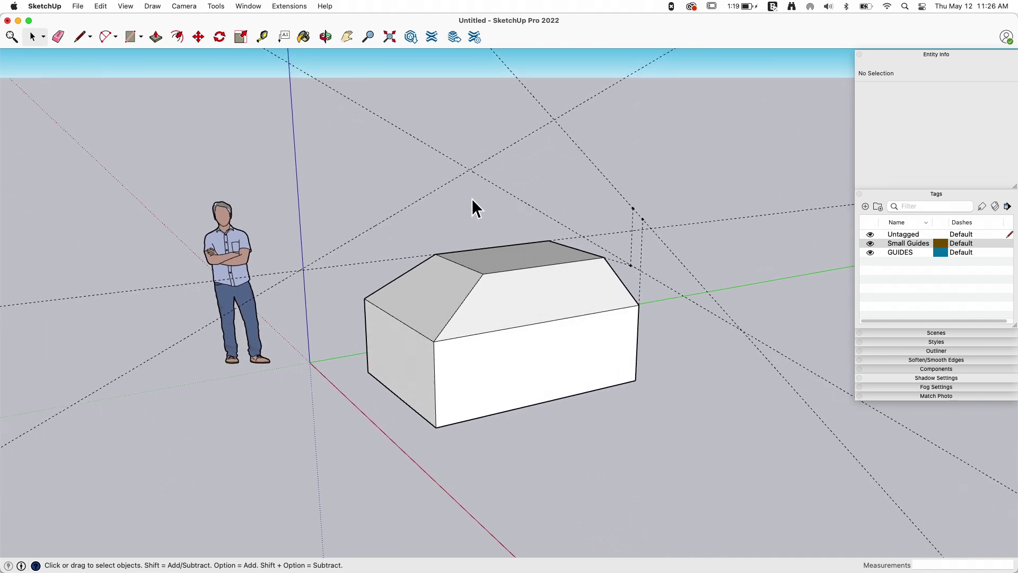
{"action": "middle_click_drag", "start_coordinate": [473, 205], "coordinate": [270, 62]}
Step: Create a guide along the house's front eave edge and select it
{"action": "left_click", "coordinate": [262, 36]}
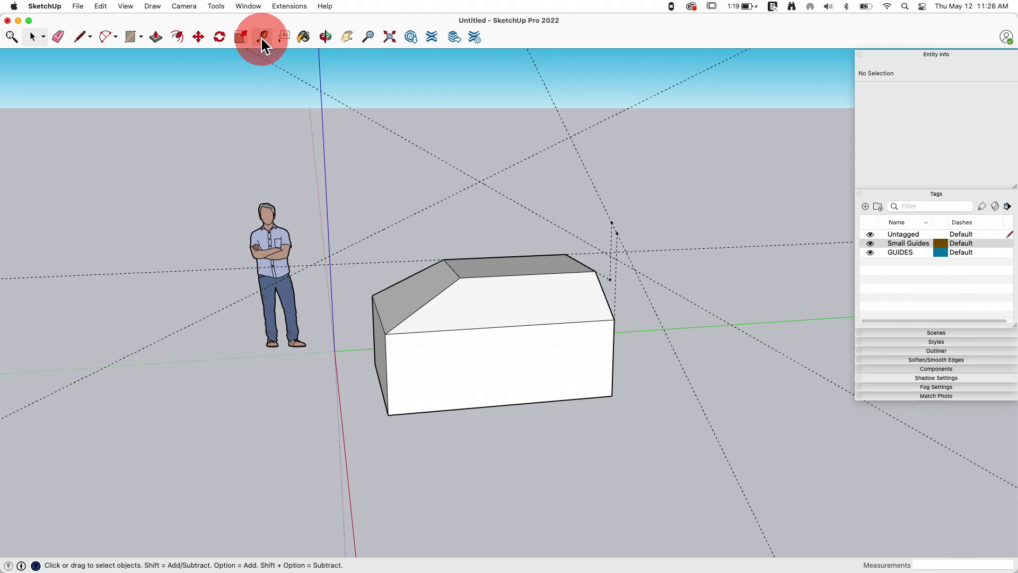
{"action": "middle_click_drag", "start_coordinate": [532, 310], "coordinate": [411, 329]}
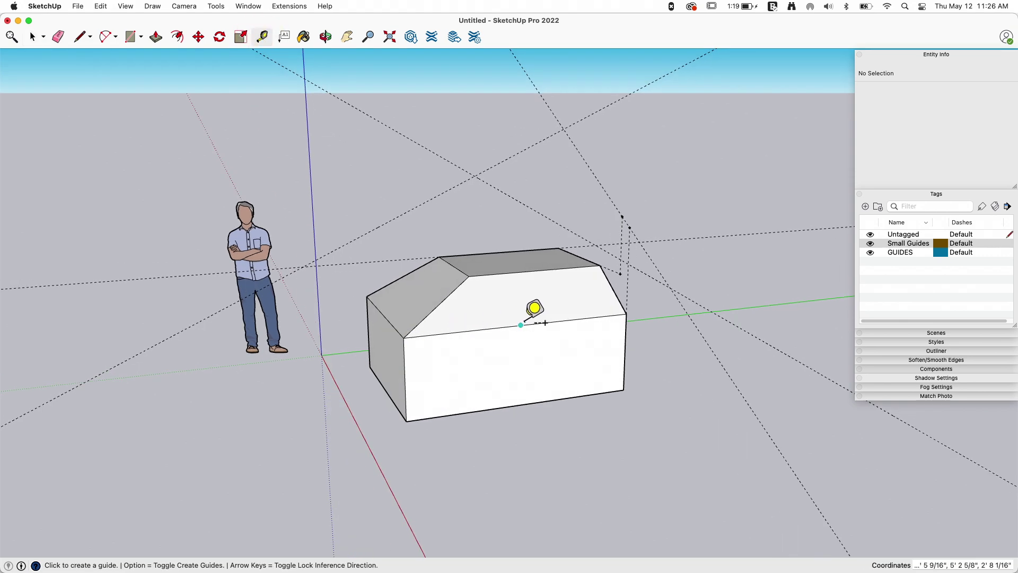
{"action": "left_click", "coordinate": [521, 324]}
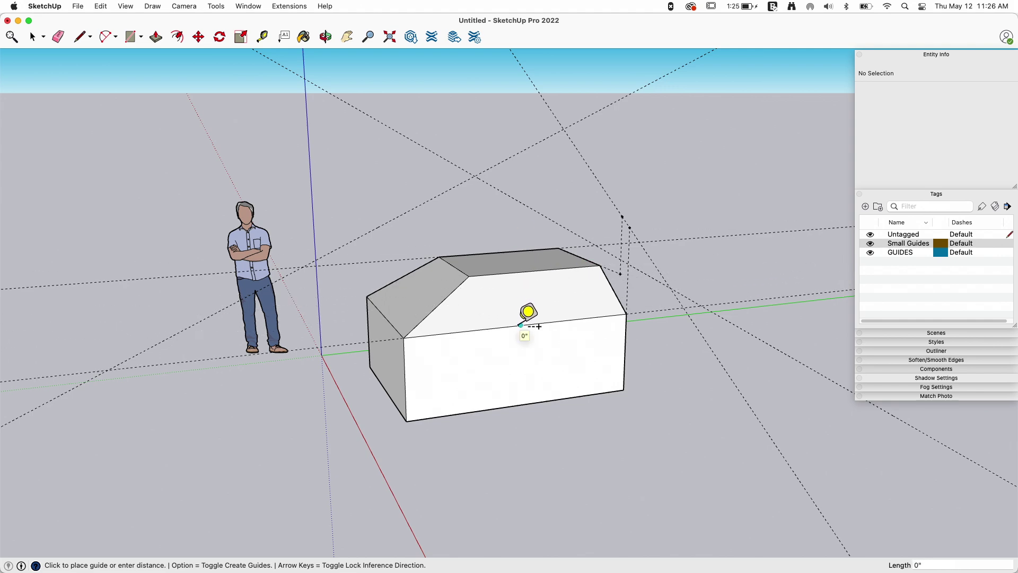
{"action": "key", "text": "space"}
{"action": "middle_click_drag", "start_coordinate": [613, 313], "coordinate": [541, 323]}
{"action": "left_click", "coordinate": [438, 344]}
{"action": "scroll", "coordinate": [493, 298], "scroll_direction": "down", "scroll_amount": 3}
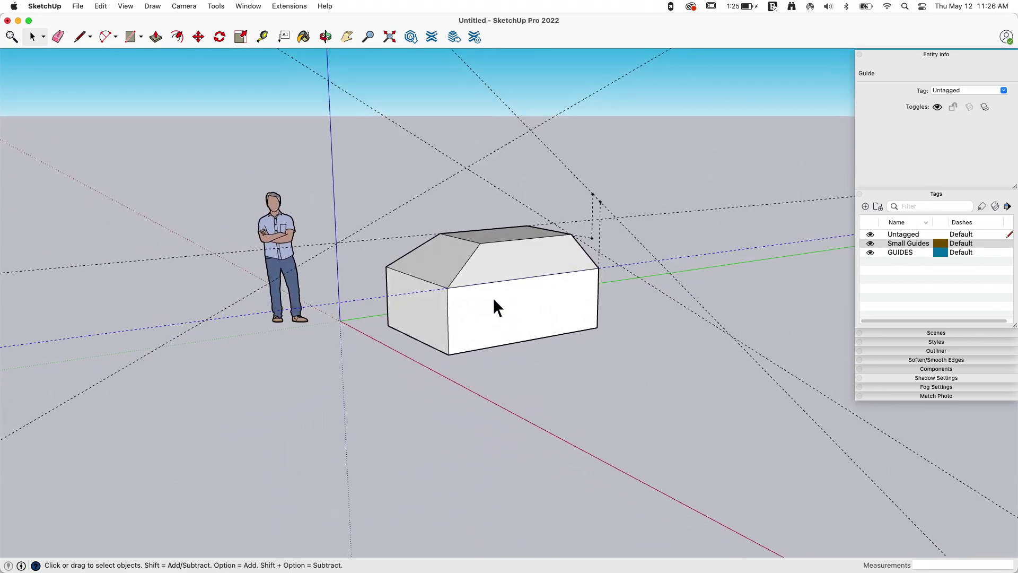
{"action": "middle_click_drag", "start_coordinate": [493, 297], "coordinate": [419, 255]}
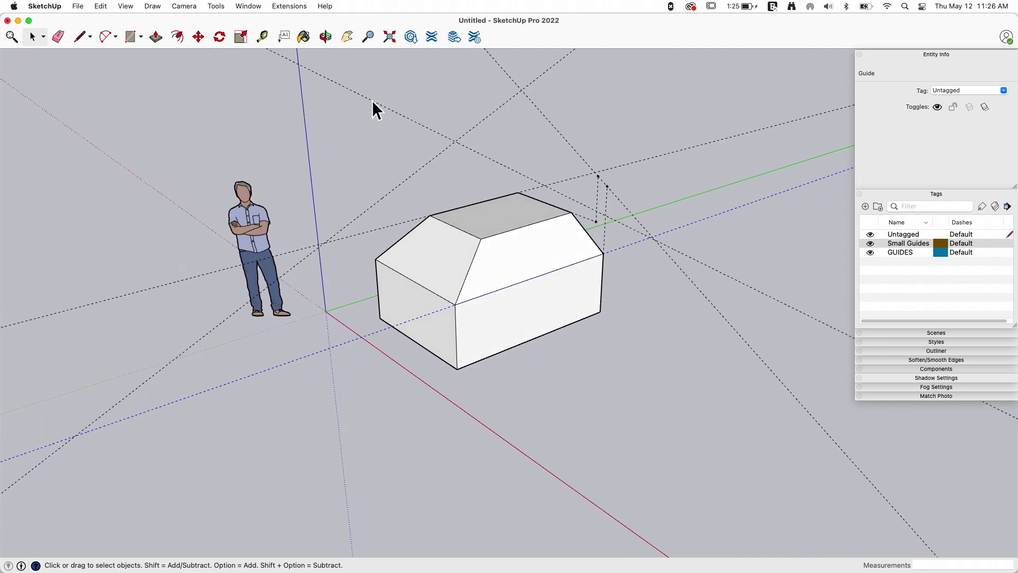
Step: Try pulling a guide from the house's left edge, cancel it, and orbit to review
{"action": "left_click", "coordinate": [265, 36]}
{"action": "left_click", "coordinate": [400, 271]}
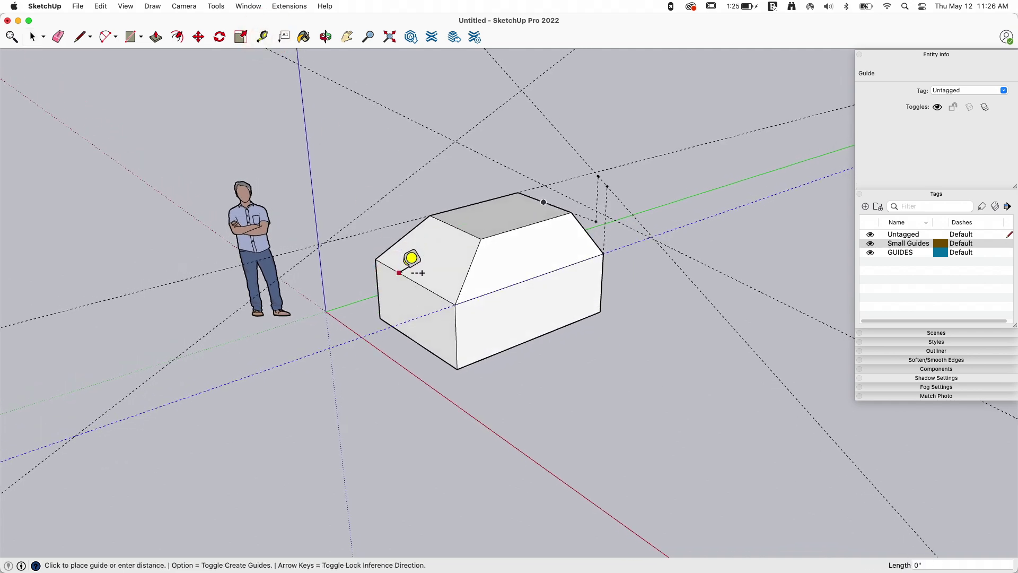
{"action": "middle_click_drag", "start_coordinate": [454, 259], "coordinate": [402, 220]}
{"action": "key", "text": "space"}
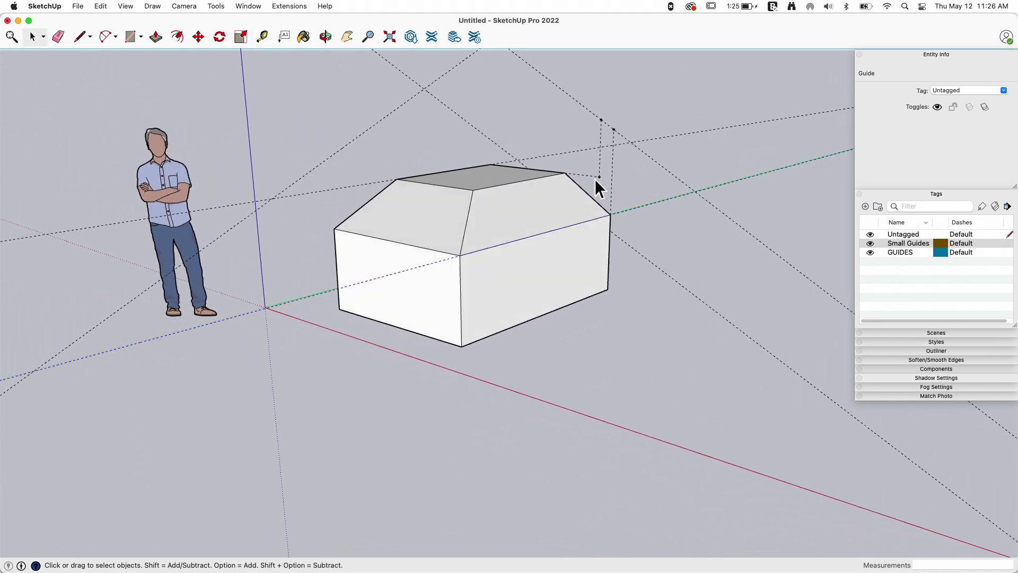
{"action": "middle_click_drag", "start_coordinate": [595, 179], "coordinate": [535, 263]}
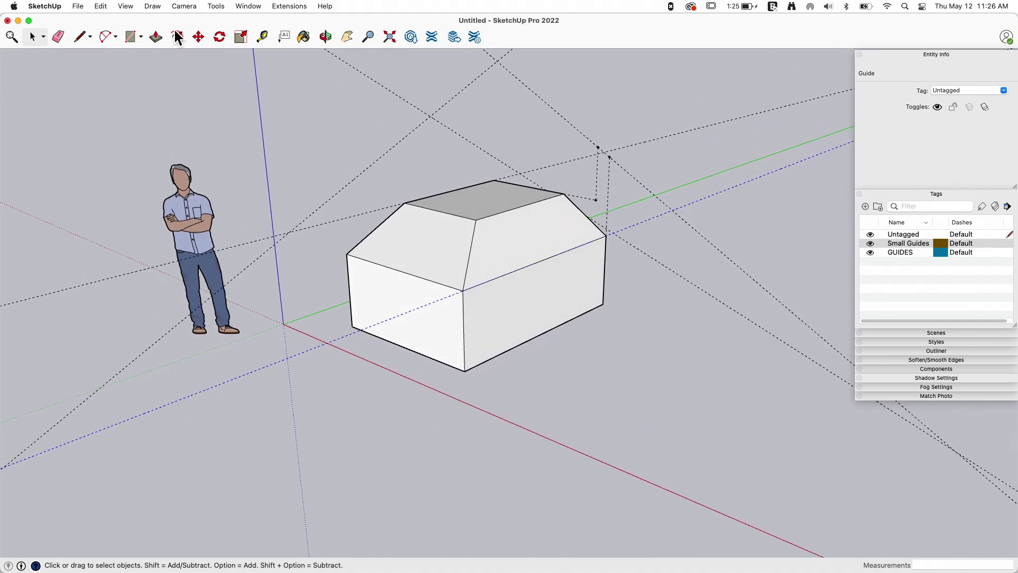
{"action": "middle_click_drag", "start_coordinate": [516, 227], "coordinate": [498, 304]}
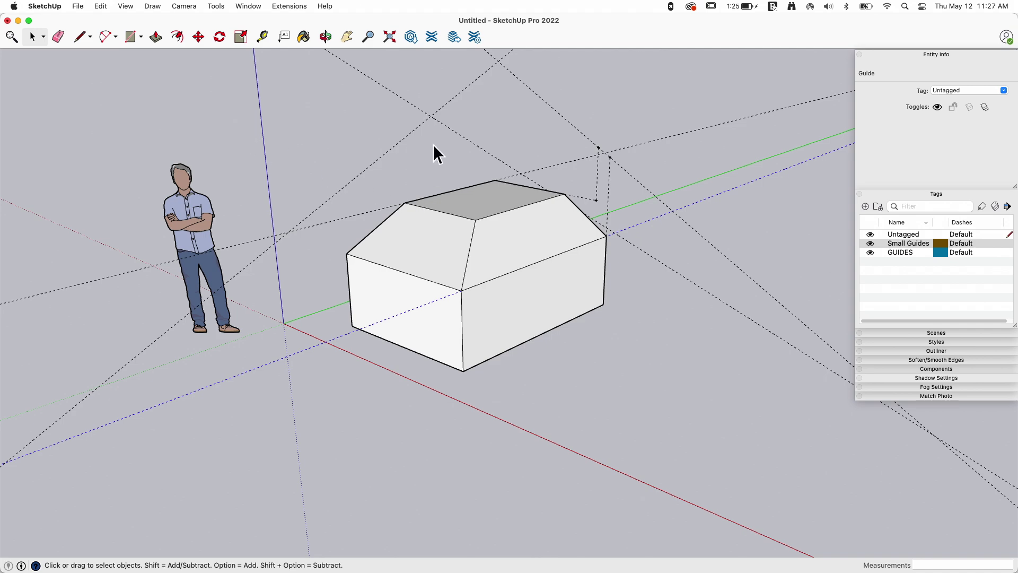
{"action": "middle_click_drag", "start_coordinate": [423, 198], "coordinate": [516, 261]}
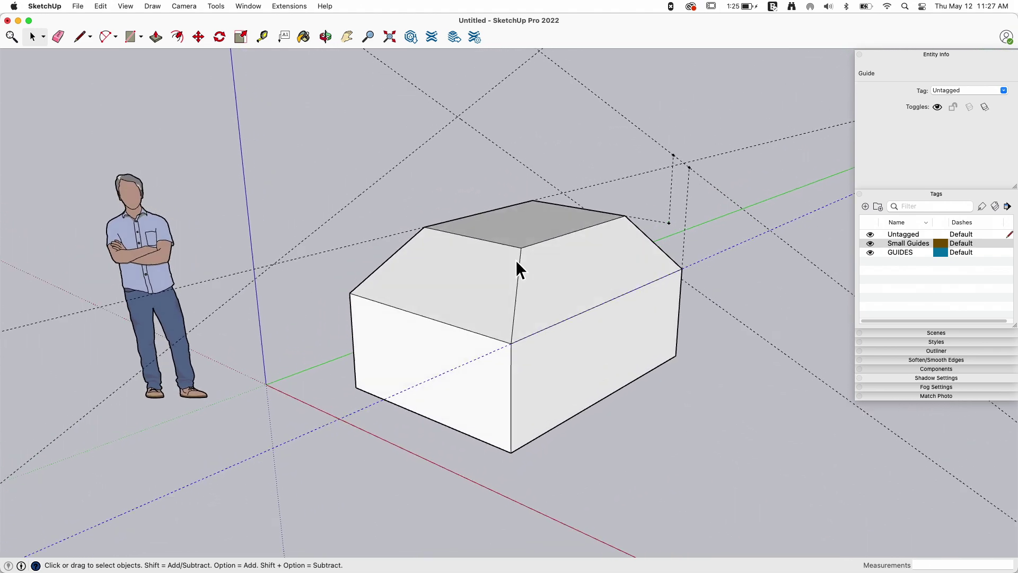